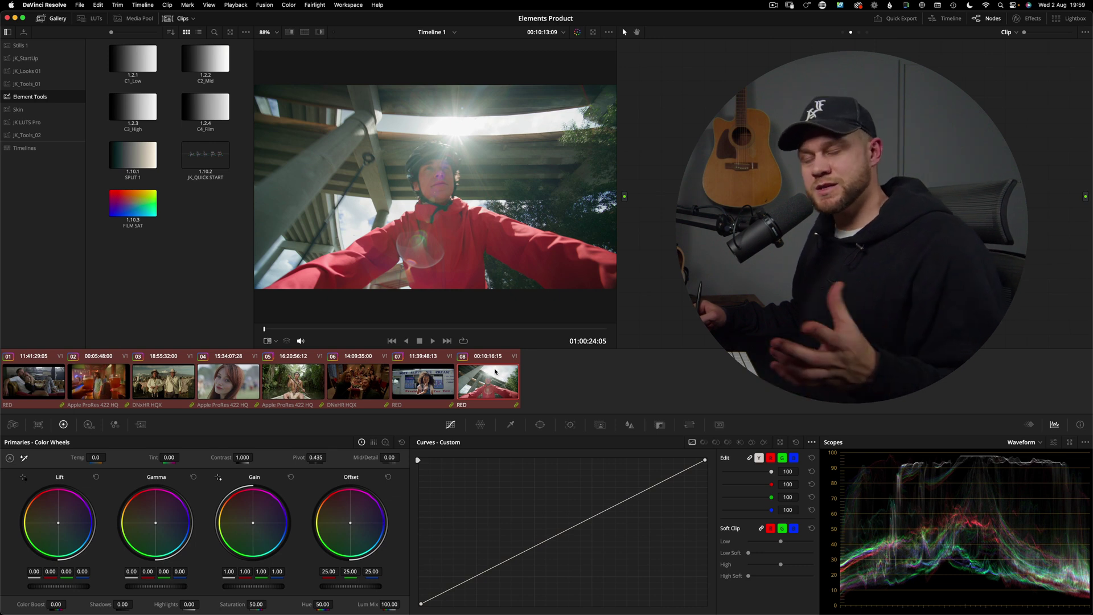
# Step: Add the C2_Mid gallery still to the first clip's Group Post-Clip node graph
pyautogui.click(293, 380)
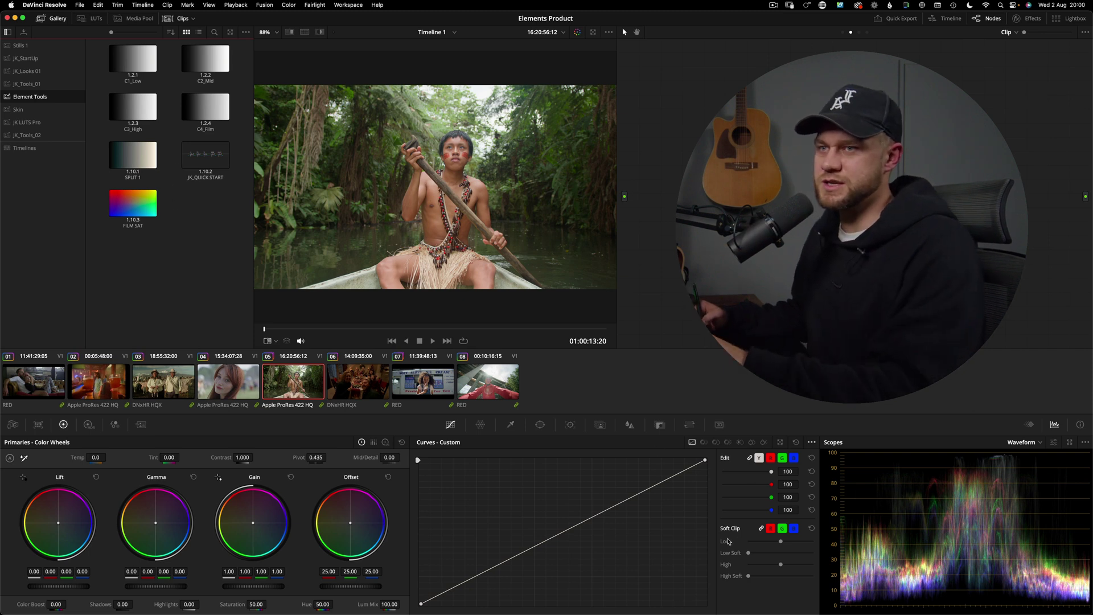
pyautogui.press('Home')
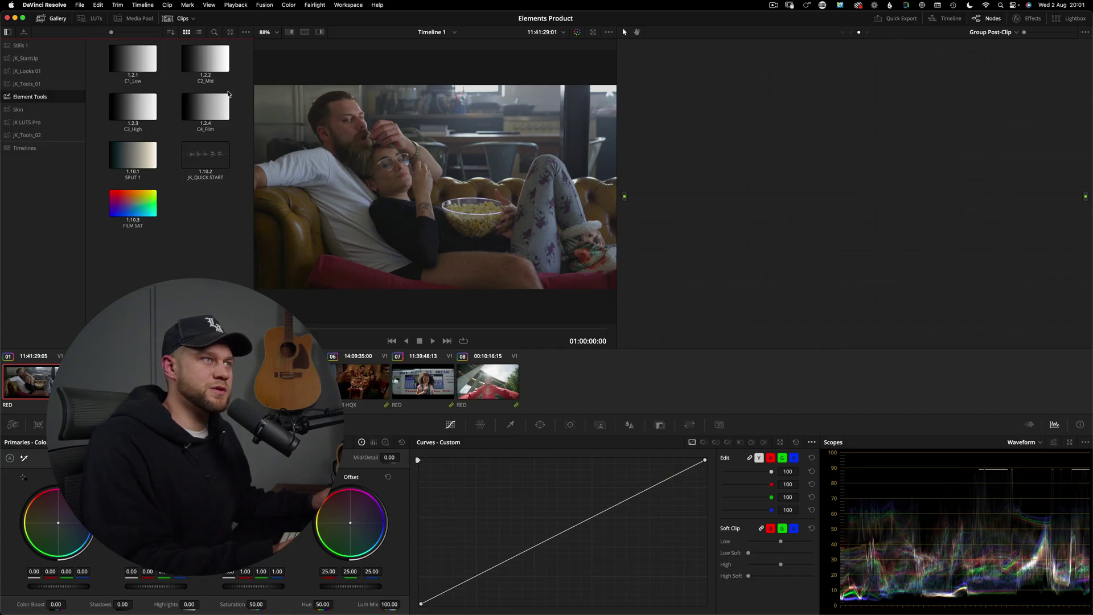
pyautogui.click(203, 62)
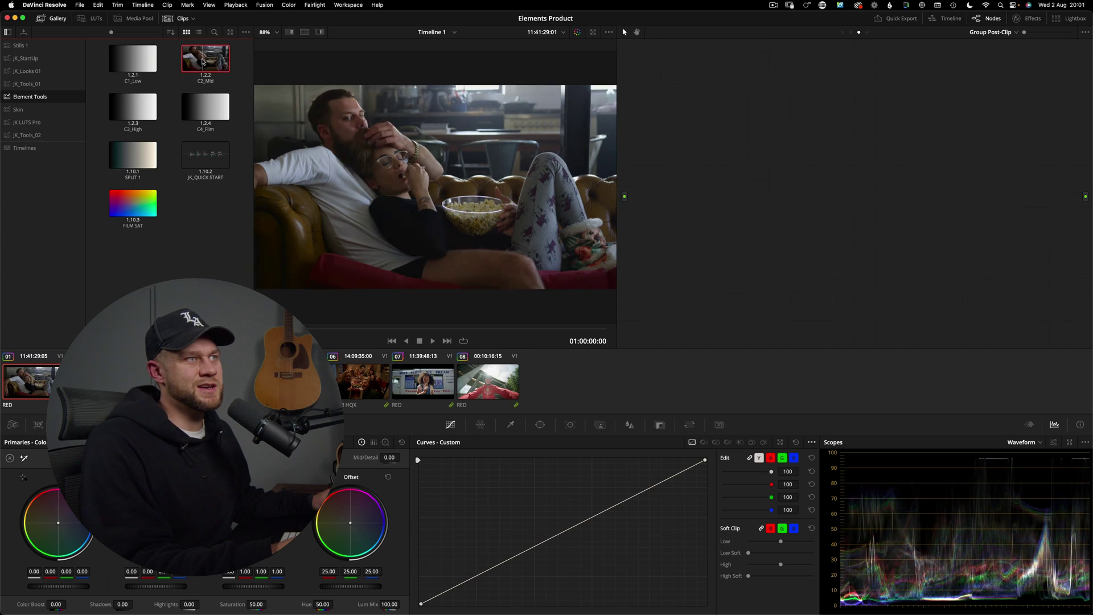
pyautogui.moveTo(209, 63); pyautogui.dragTo(940, 196)
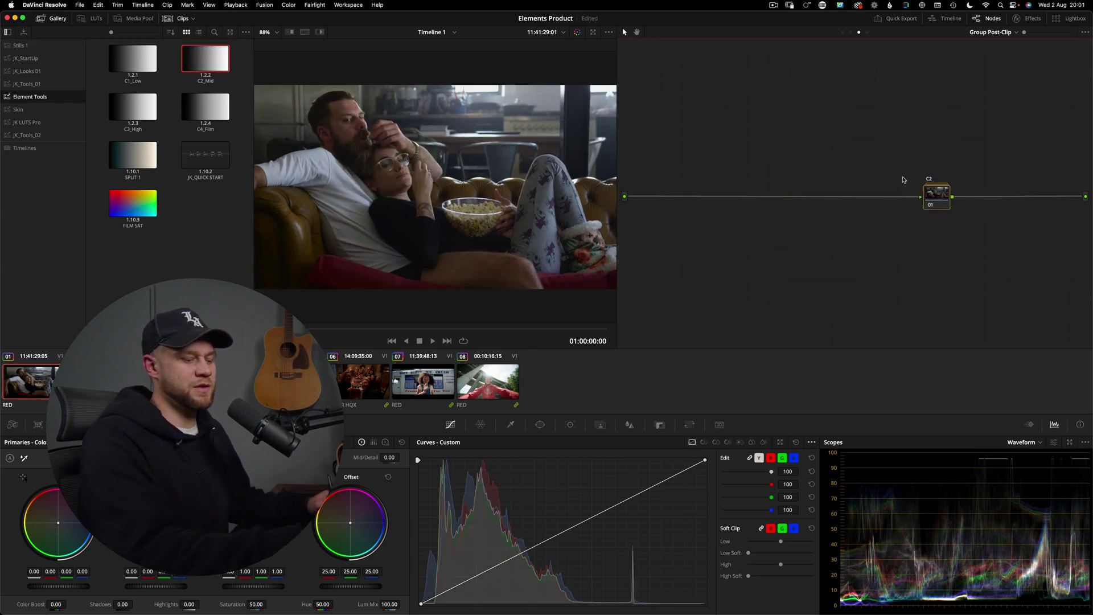
# Step: Compare the first clip's image and waveform with the C2 node disabled and enabled
pyautogui.hotkey('ctrl', 'd')
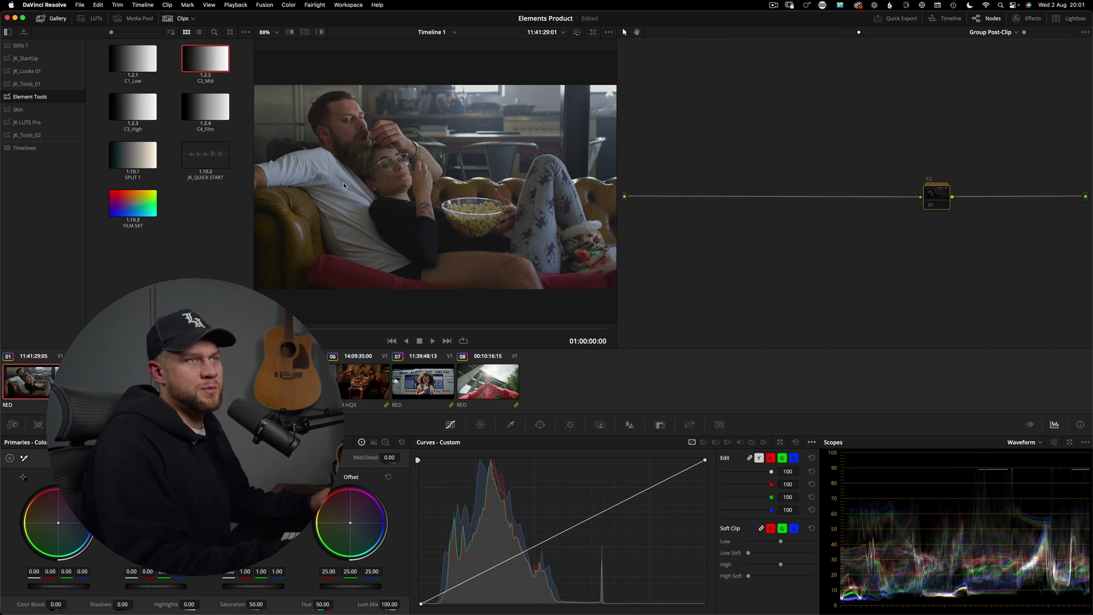
pyautogui.hotkey('ctrl', 'd')
pyautogui.hotkey('ctrl', 'd')
pyautogui.hotkey('ctrl', 'd')
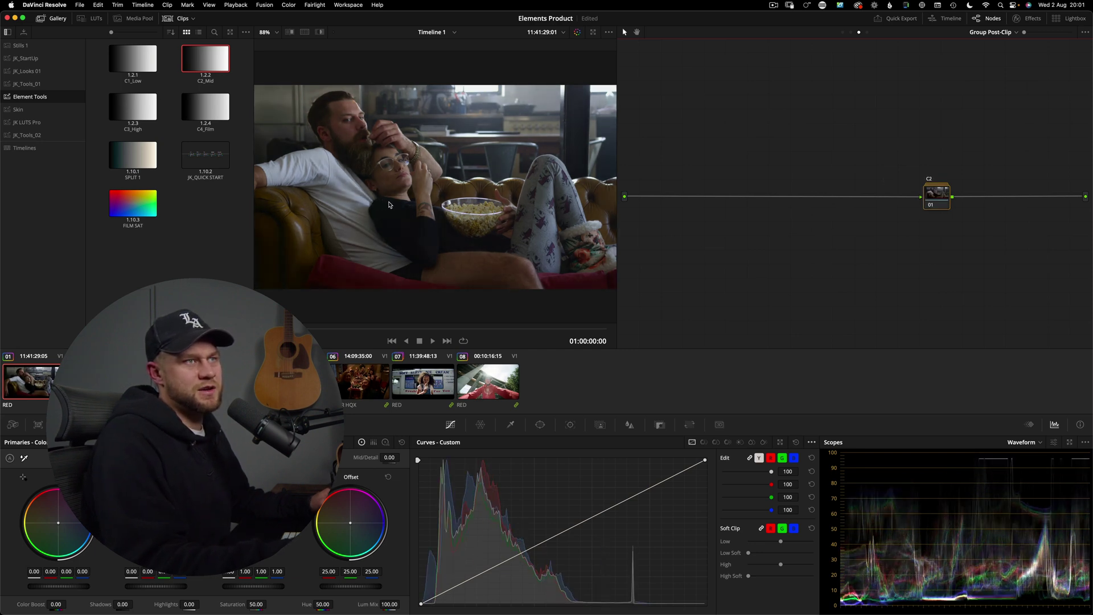
pyautogui.hotkey('ctrl', 'd')
pyautogui.hotkey('ctrl', 'd')
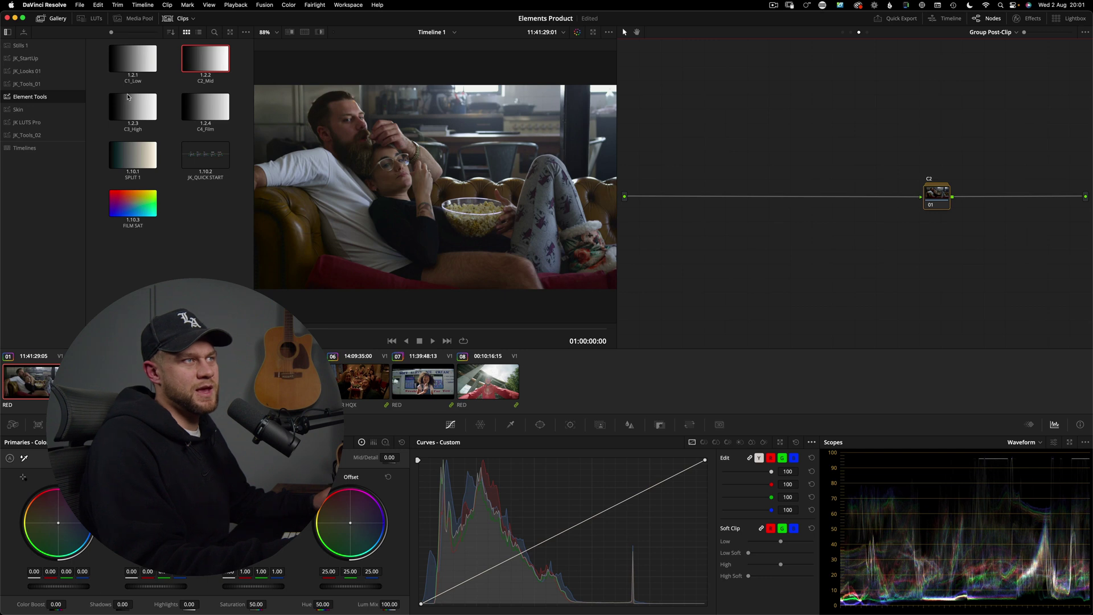
# Step: Replace the C2 node with the C4_Film still and compare the river canoe clip with it off and on
pyautogui.moveTo(128, 96); pyautogui.dragTo(933, 194)
pyautogui.press('super+d')
pyautogui.press('super+d')
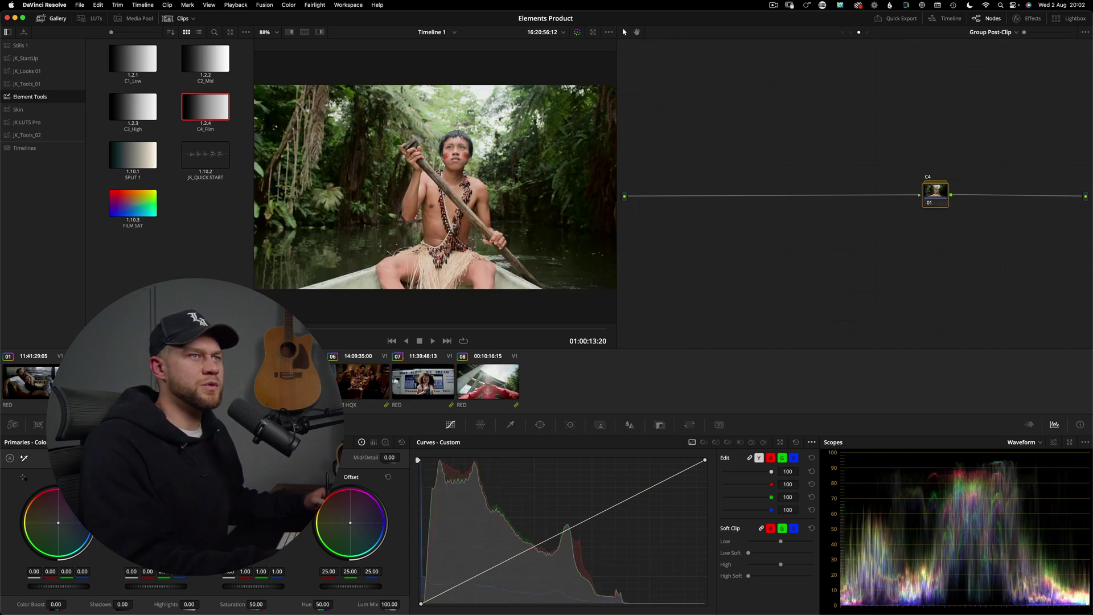
pyautogui.press('super+d')
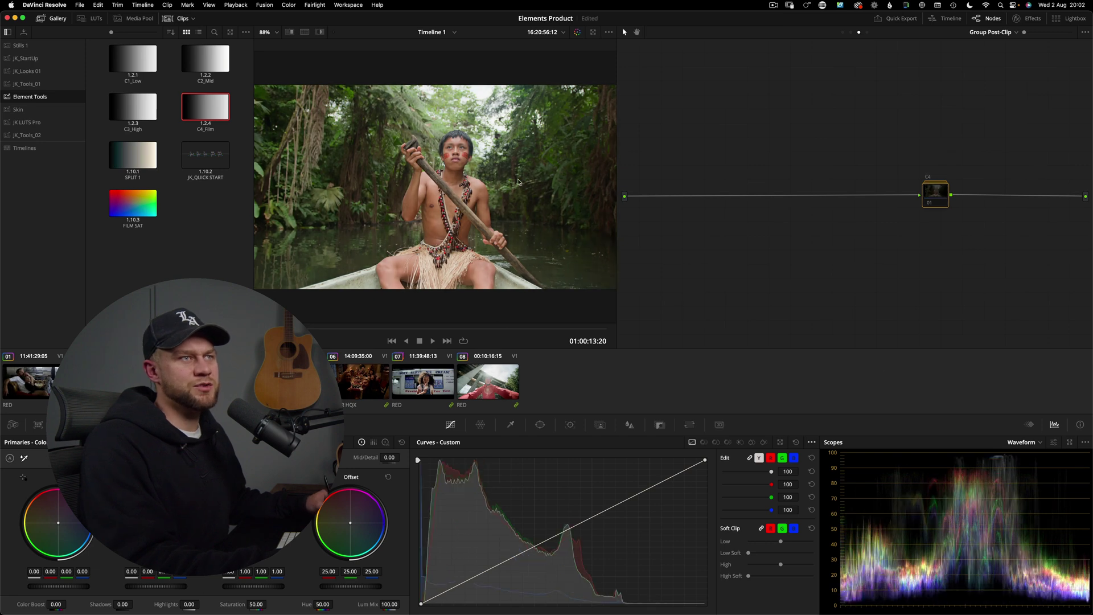
pyautogui.press('super+d')
# Step: On the mountain couple clip, compare the C4 node off and on in the Vectorscope, ending back on the Waveform scope
pyautogui.press('Up')
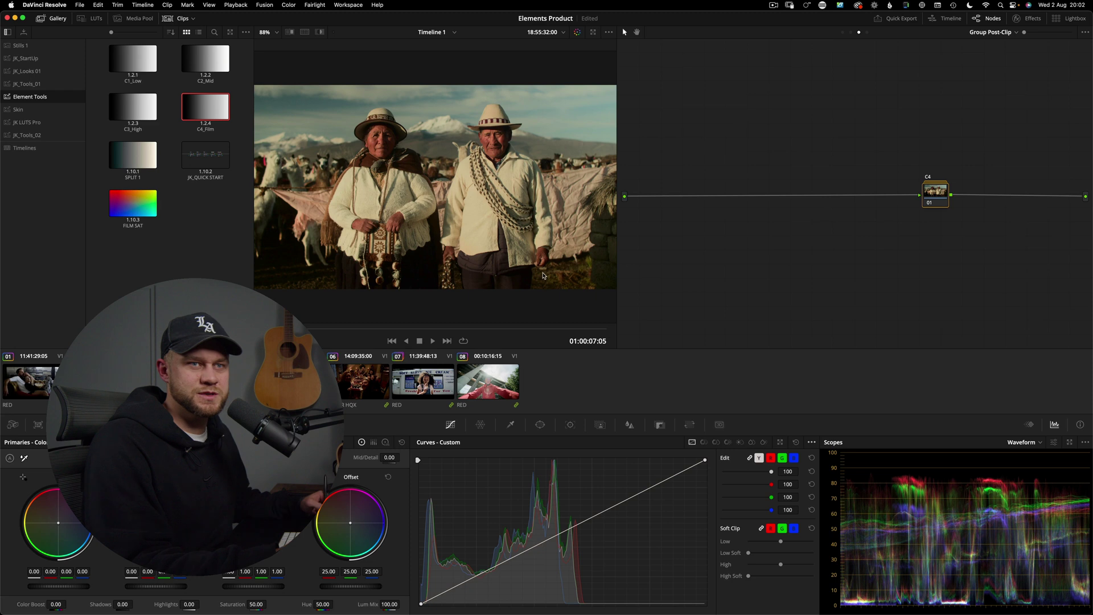
pyautogui.click(1037, 443)
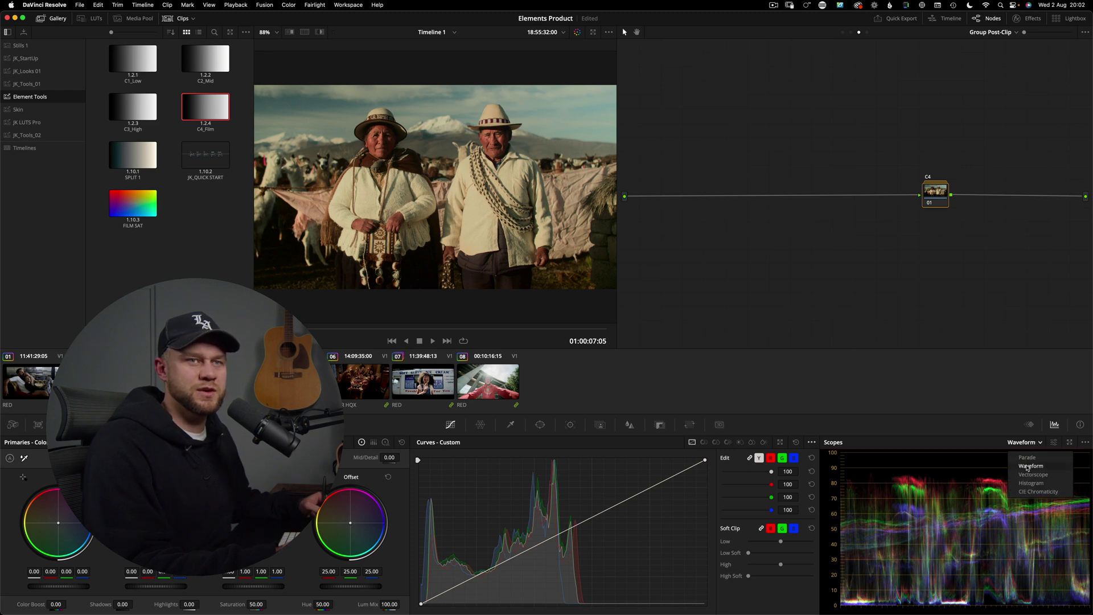
pyautogui.click(1031, 474)
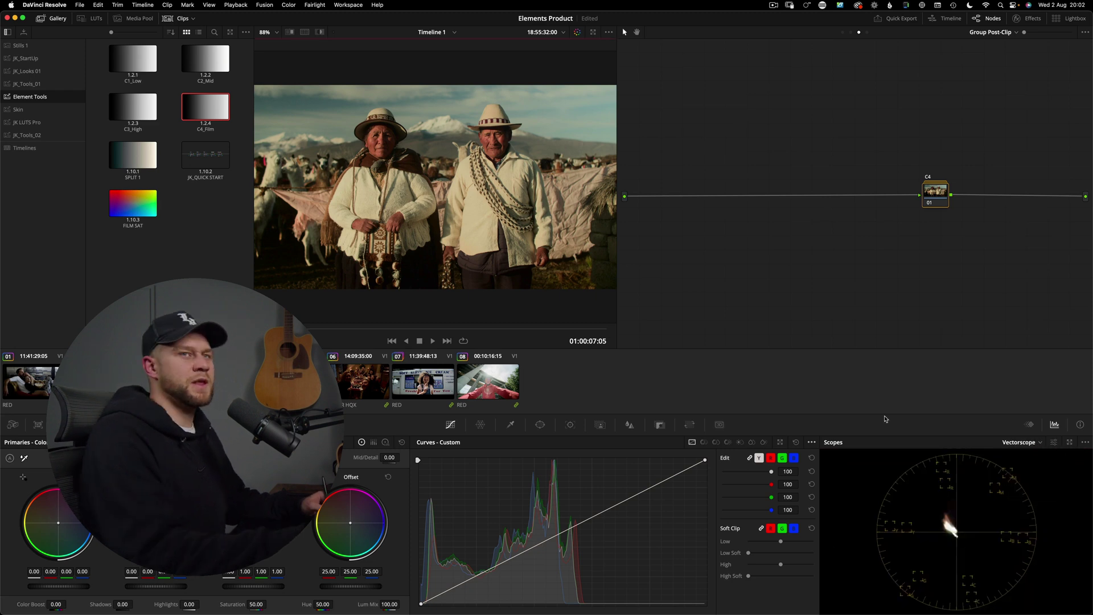
pyautogui.press('super+d')
pyautogui.press('super+d')
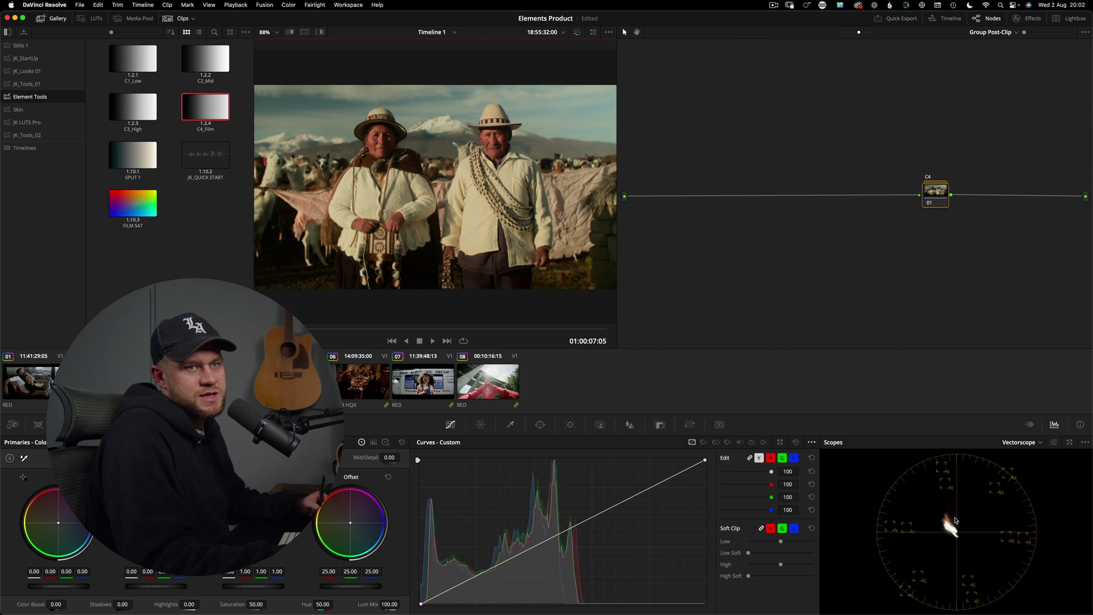
pyautogui.press('super+d')
pyautogui.click(1023, 442)
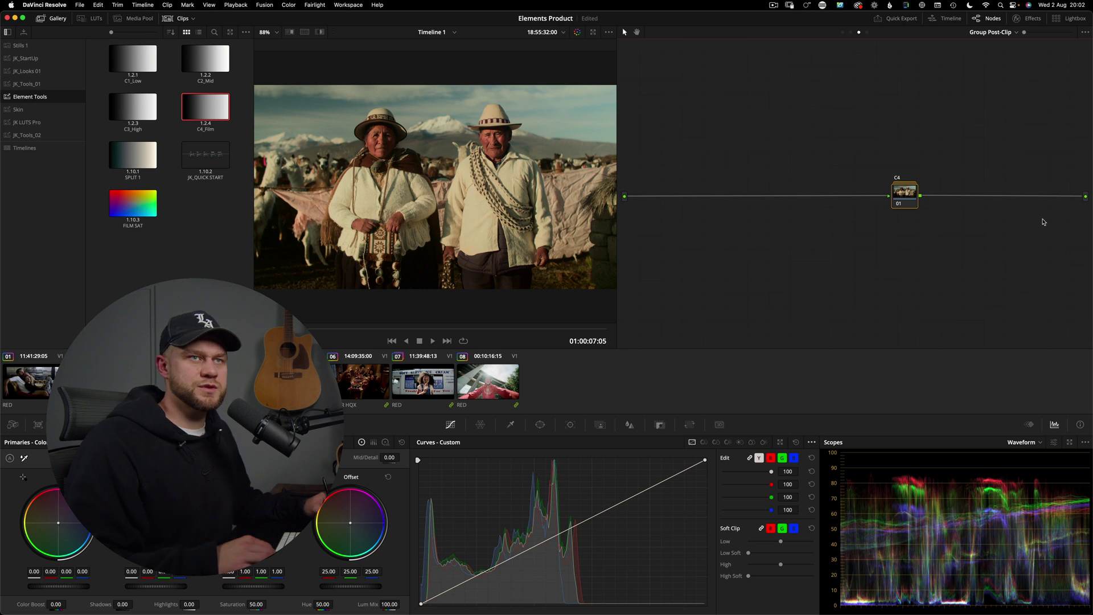
# Step: Show the contents of the C4 compound node and spread out its Input, Pass, Curve 4 and layer mixer nodes
pyautogui.rightClick(916, 194)
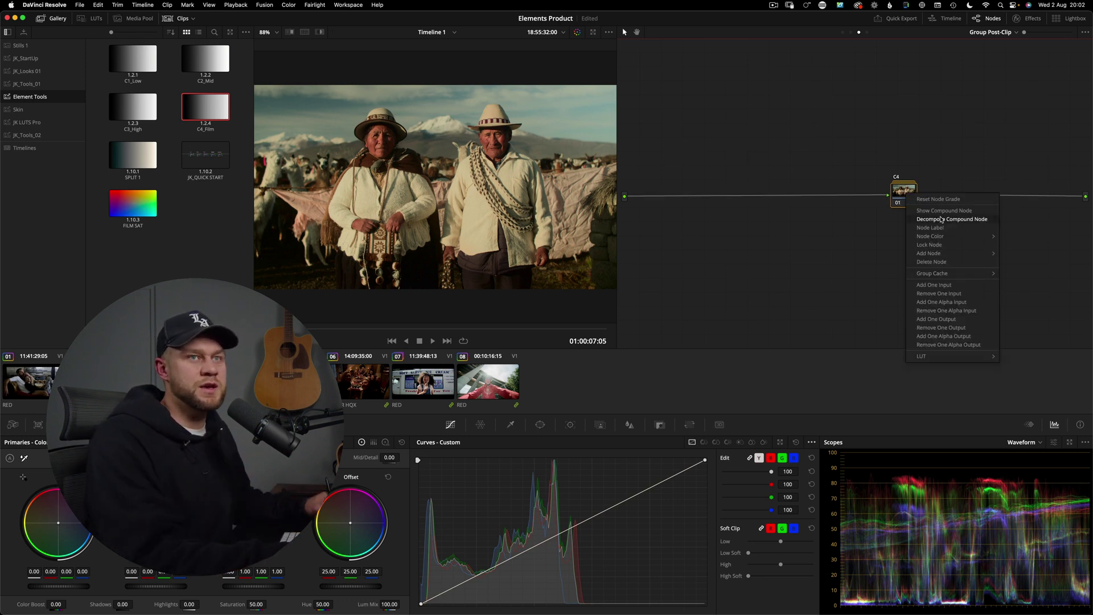
pyautogui.click(941, 220)
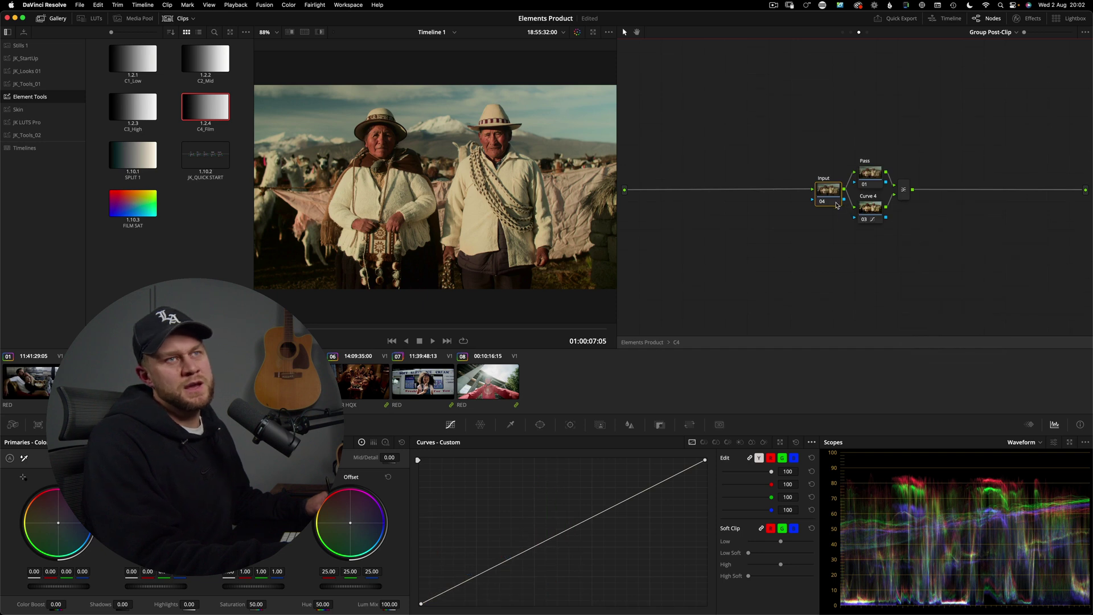
pyautogui.moveTo(836, 205); pyautogui.dragTo(772, 201)
pyautogui.moveTo(871, 214); pyautogui.dragTo(874, 226)
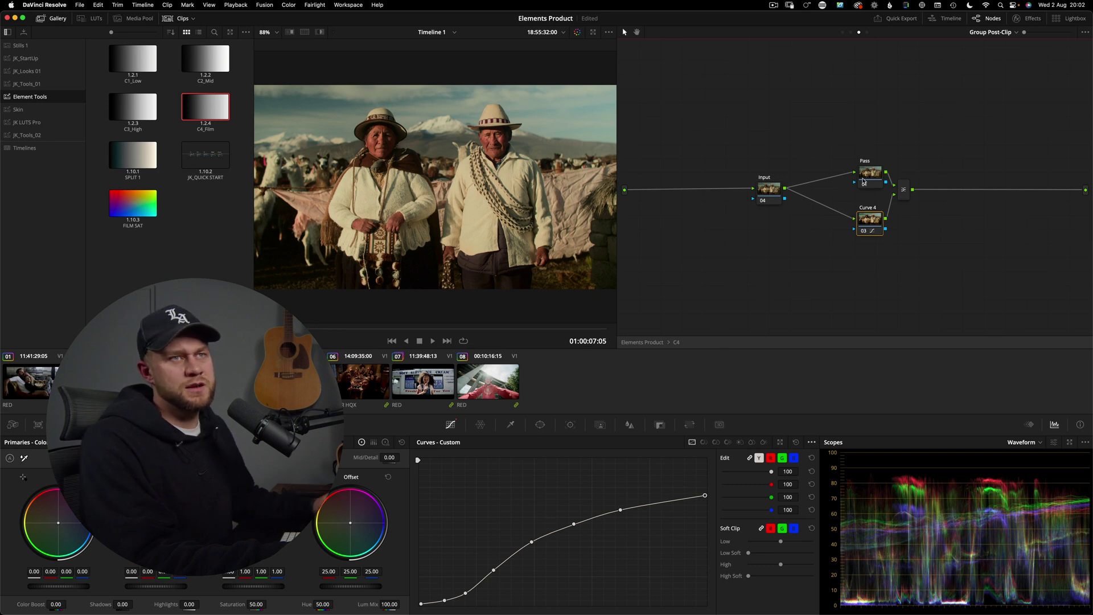
pyautogui.moveTo(862, 182); pyautogui.dragTo(861, 167)
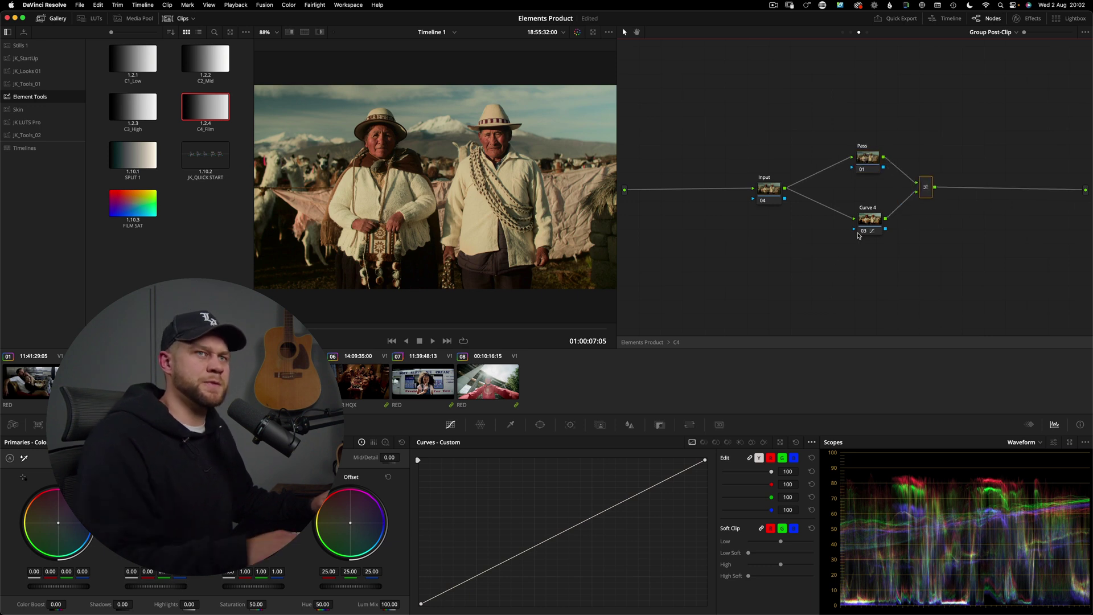
# Step: Examine the Curve 4 node's custom curve and the layer mixer's Composite Mode options without changing them
pyautogui.click(870, 220)
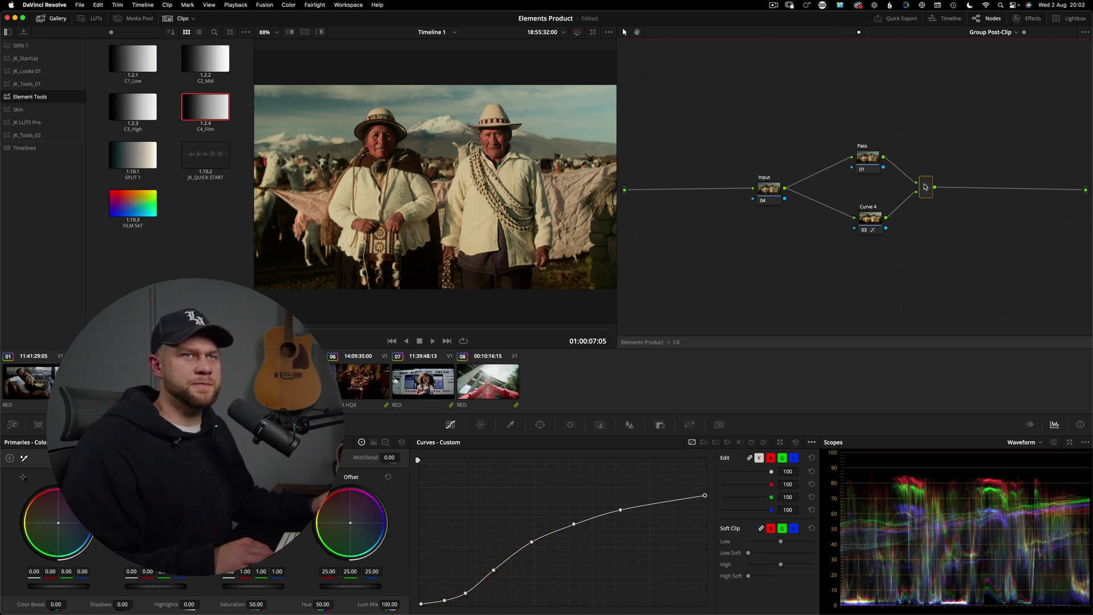
pyautogui.rightClick(925, 187)
pyautogui.moveTo(967, 242)
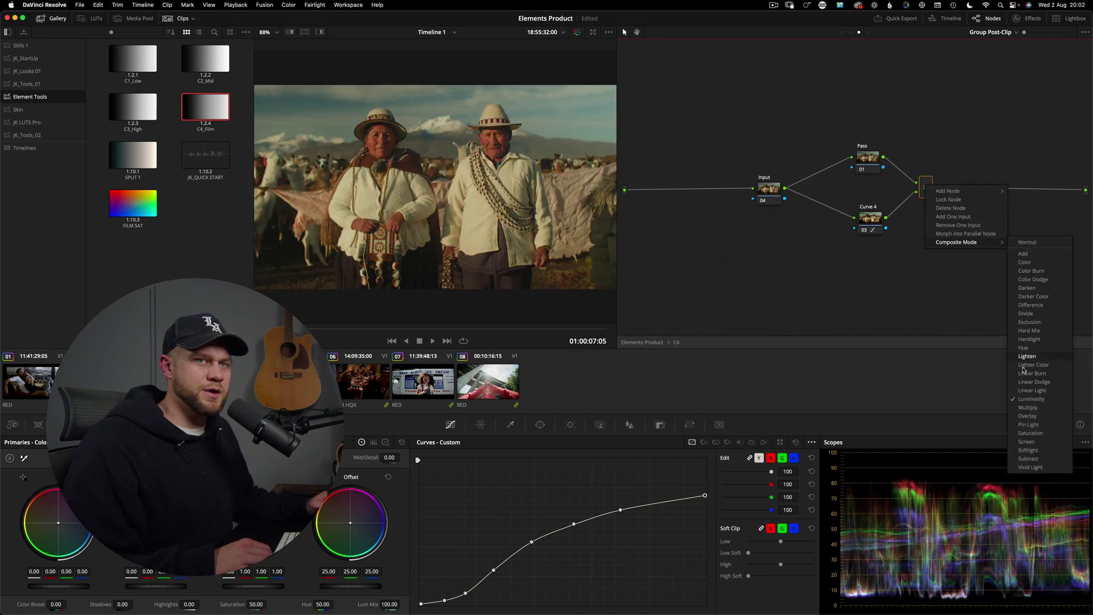
pyautogui.click(854, 264)
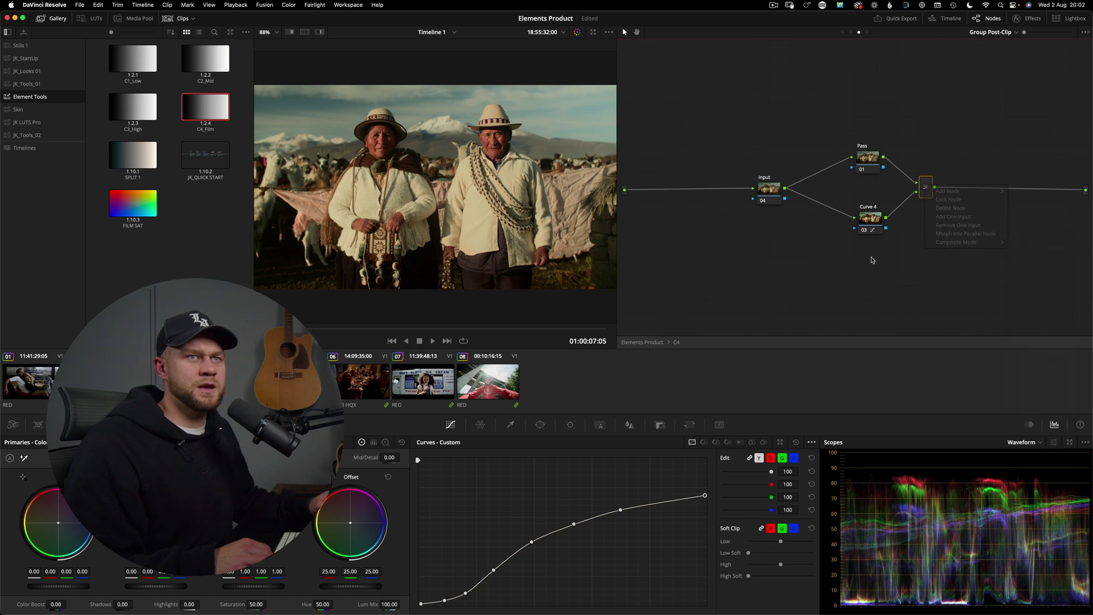
# Step: Isolate the Curve 4 node, compare the image with its curve on and off, and re-enable the remaining nodes
pyautogui.click(866, 222)
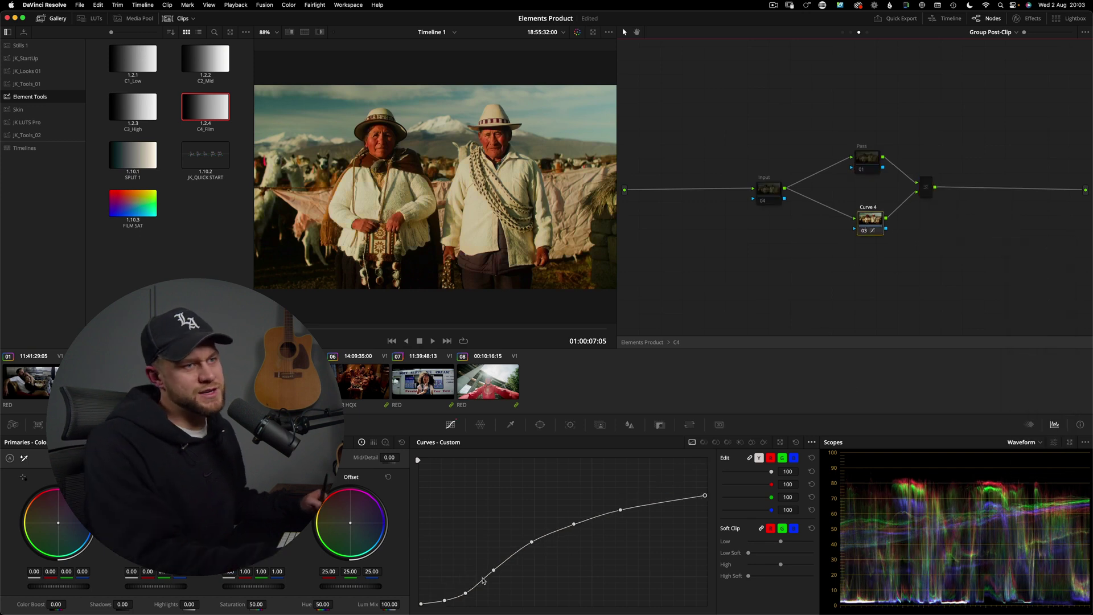
pyautogui.hotkey('shift', 'd')
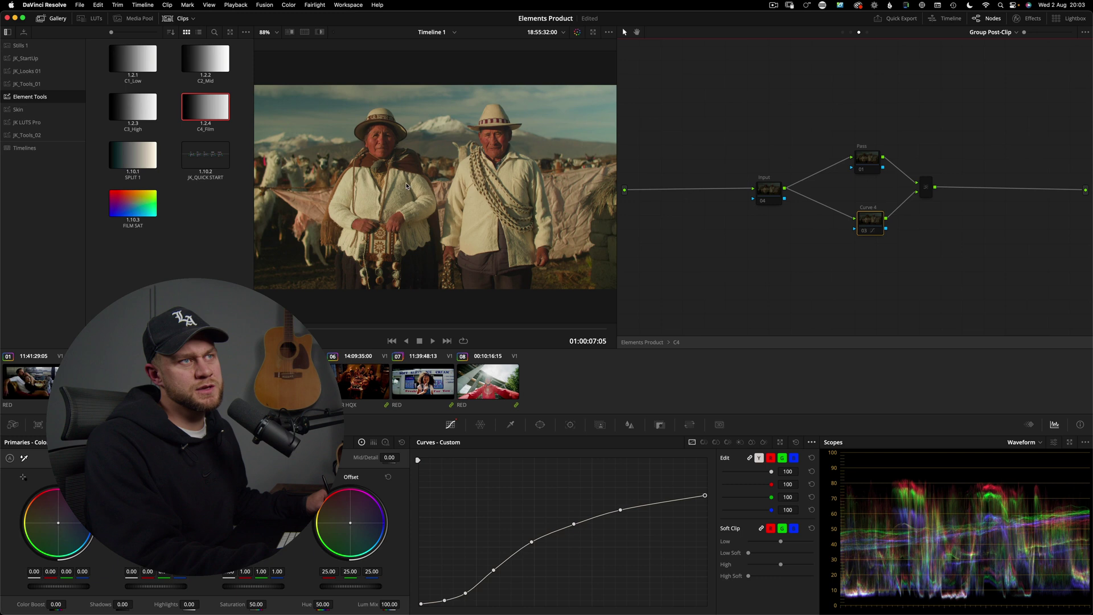
pyautogui.hotkey('shift', 'd')
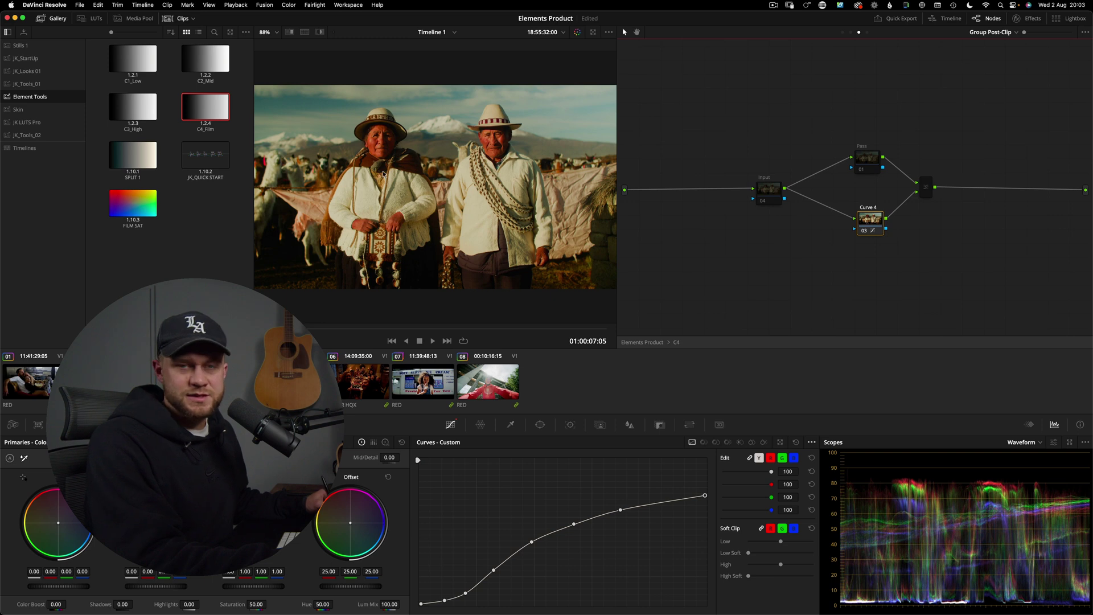
pyautogui.press('super+d')
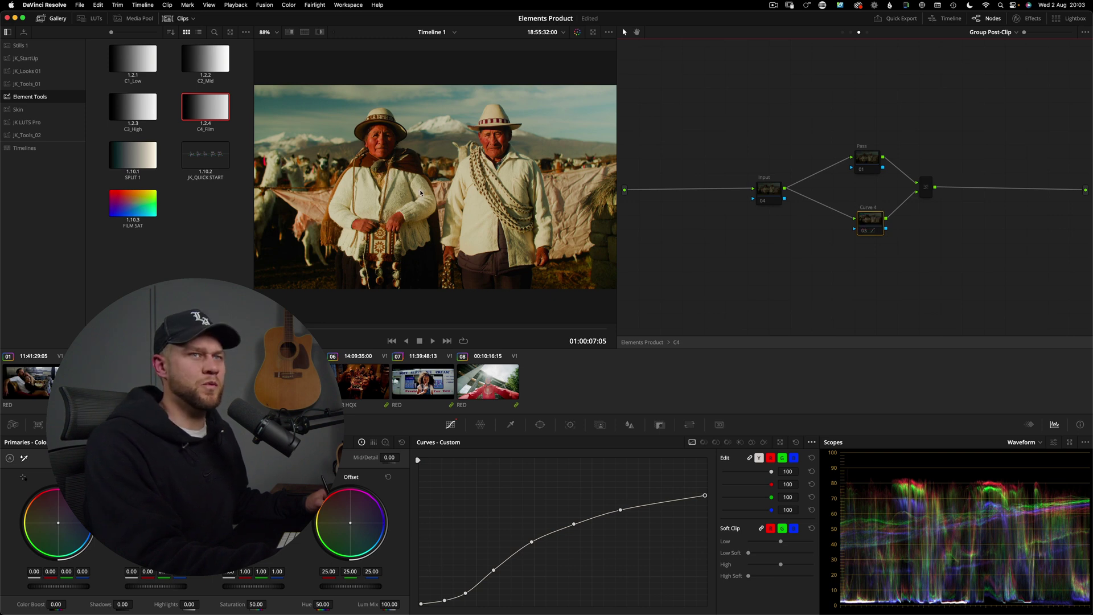
pyautogui.press('super+d')
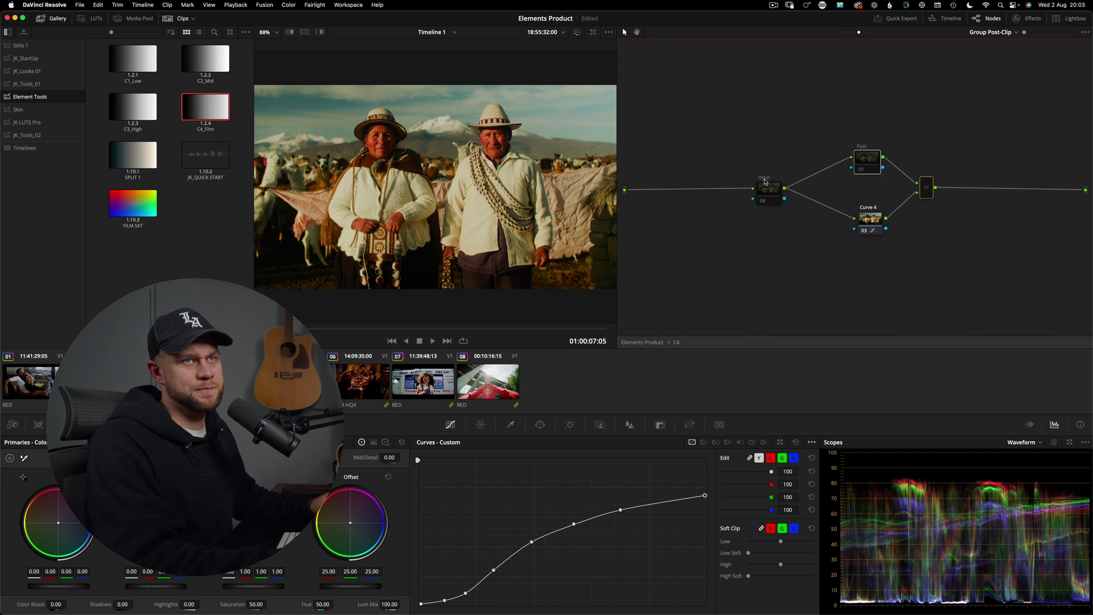
pyautogui.click(876, 171)
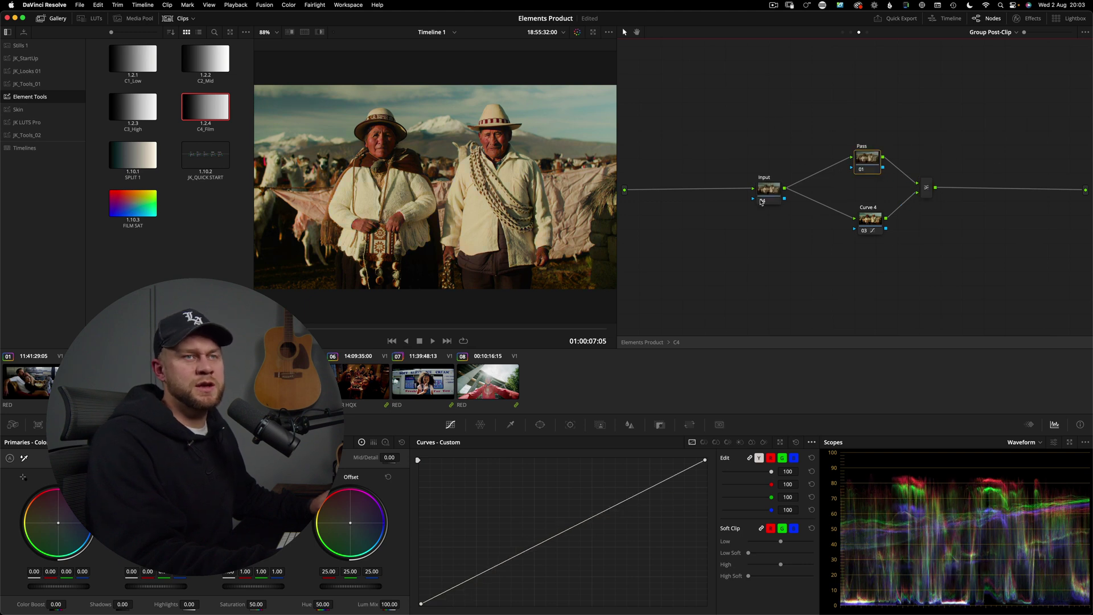
pyautogui.click(927, 189)
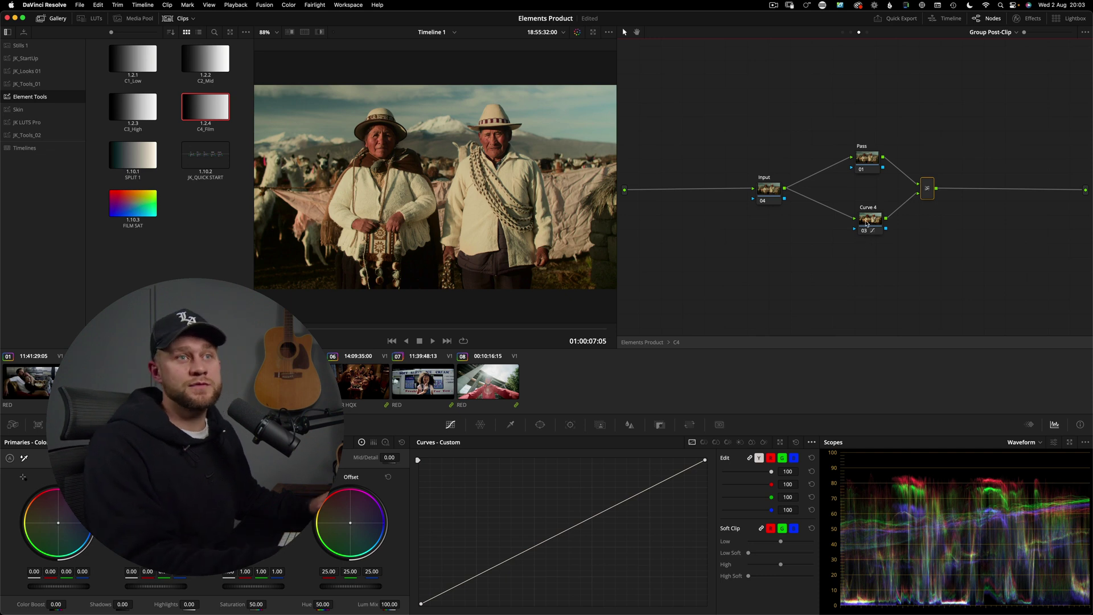
pyautogui.click(868, 227)
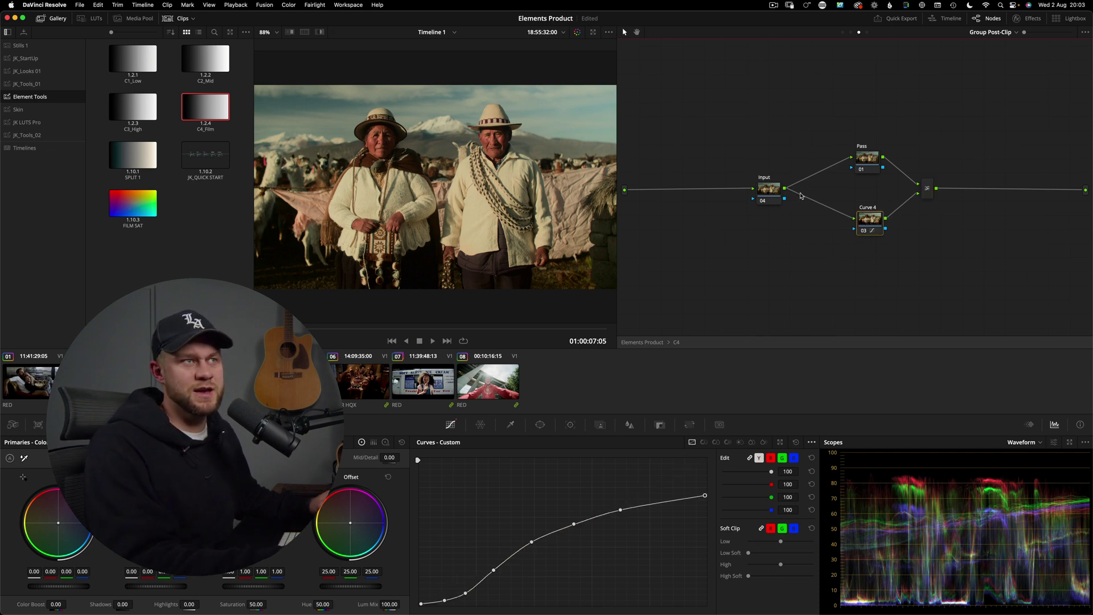
# Step: Back in the Group Post-Clip graph, add a node before C4, apply the FILM SAT still to it and reposition the resulting nodes
pyautogui.press('super+a')
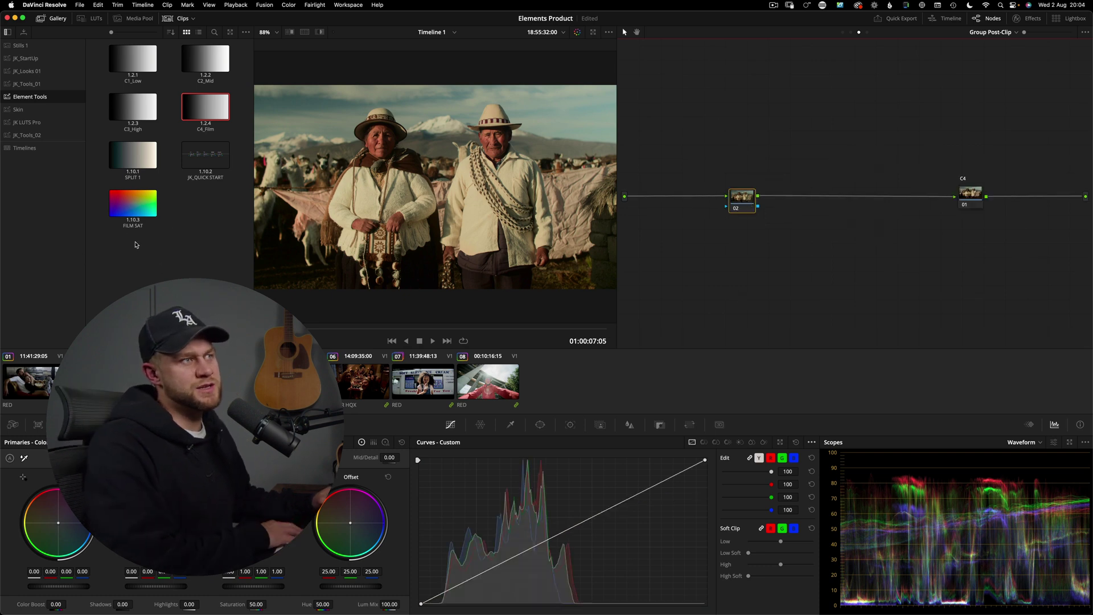
pyautogui.moveTo(132, 203); pyautogui.dragTo(749, 211)
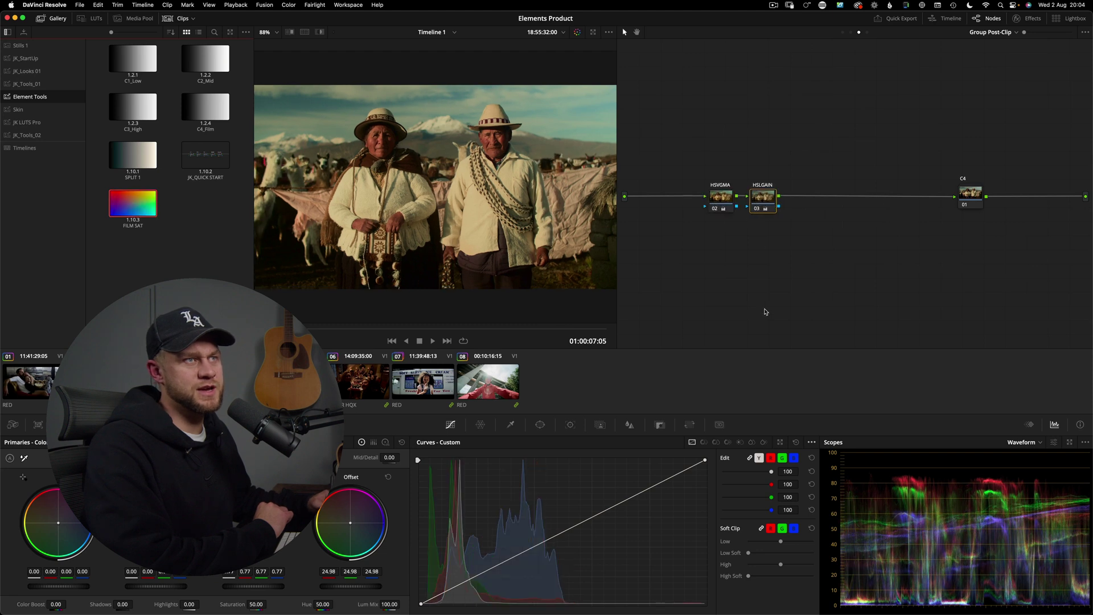
pyautogui.moveTo(821, 153); pyautogui.dragTo(684, 238)
pyautogui.moveTo(720, 196); pyautogui.dragTo(731, 192)
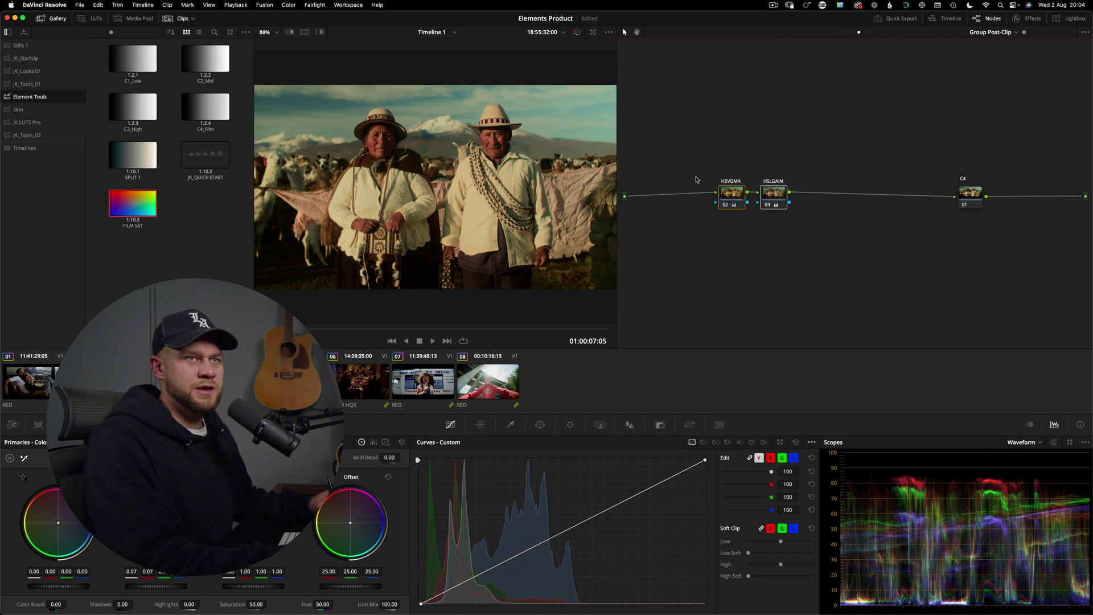
# Step: Select the HSVGMA and HSLGAIN nodes and compare the image with both disabled and enabled
pyautogui.moveTo(675, 139); pyautogui.dragTo(822, 231)
pyautogui.click(781, 202)
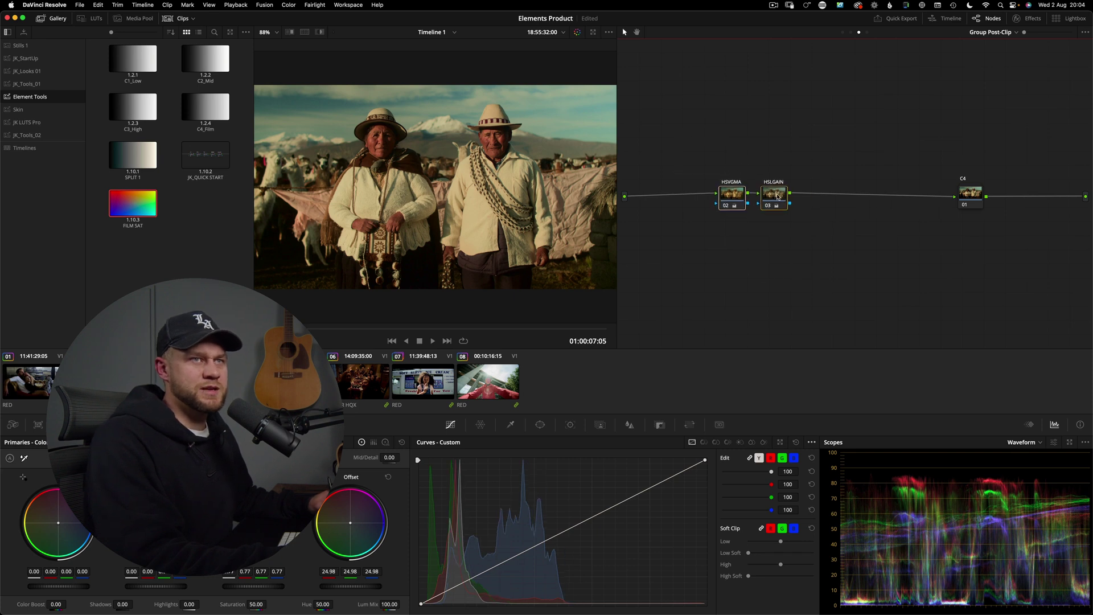
pyautogui.press('super+d')
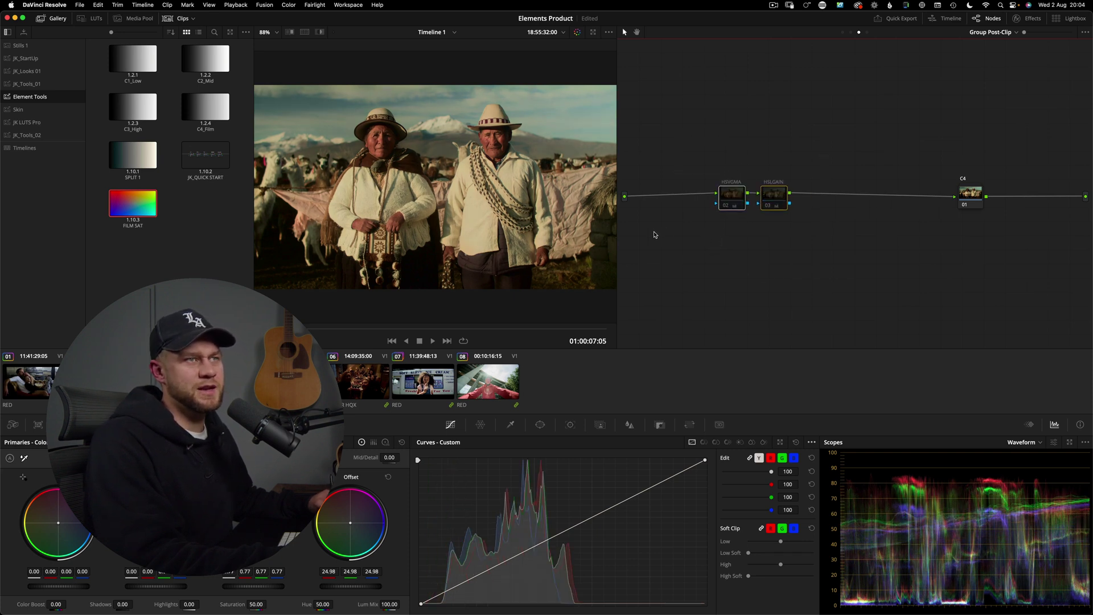
pyautogui.press('super+d')
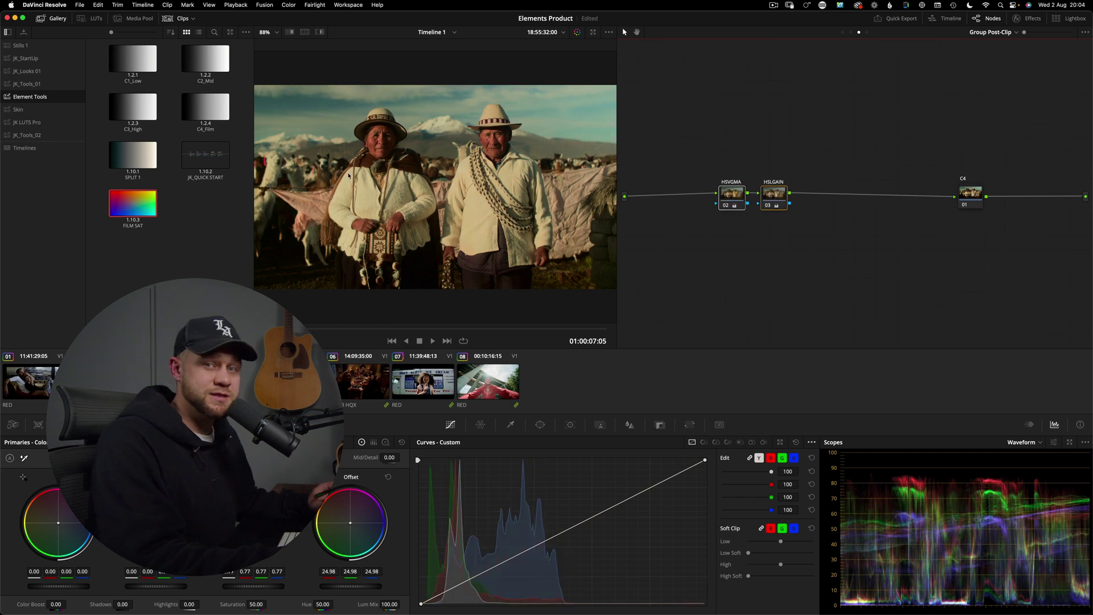
# Step: With the HSVGMA and HSLGAIN nodes disabled, add a serial node after them and set its saturation to 65.78
pyautogui.press('super+d')
pyautogui.press('super+d')
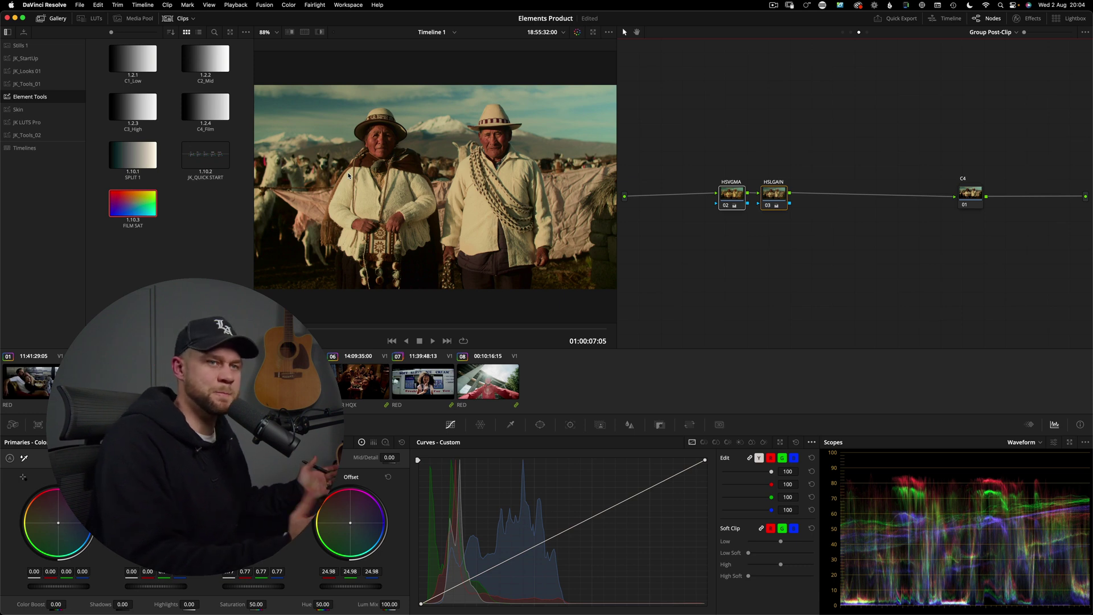
pyautogui.press('super+d')
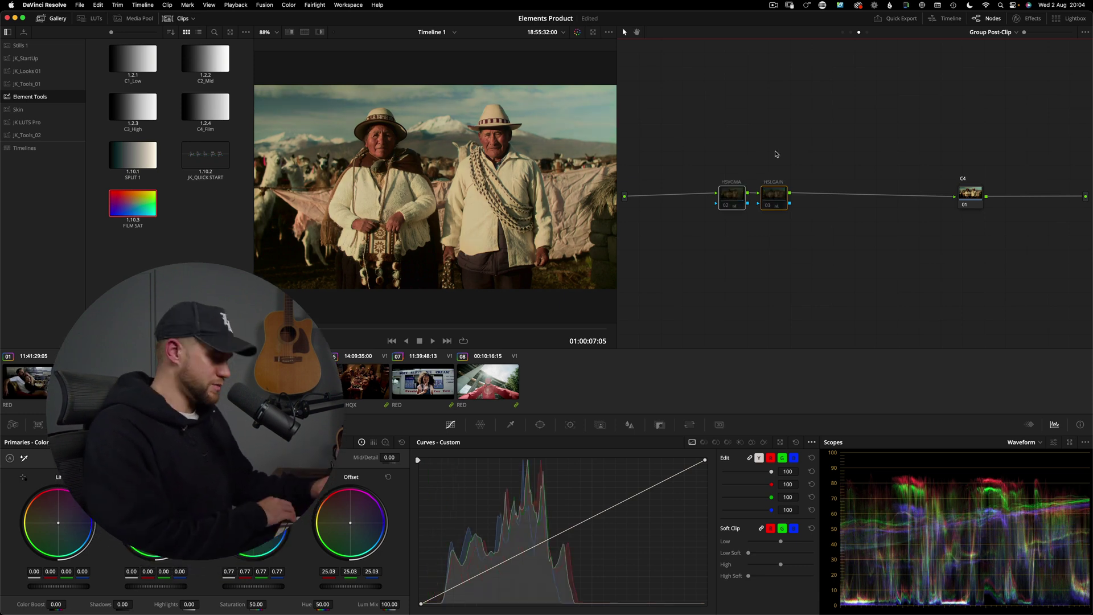
pyautogui.hotkey('alt', 's')
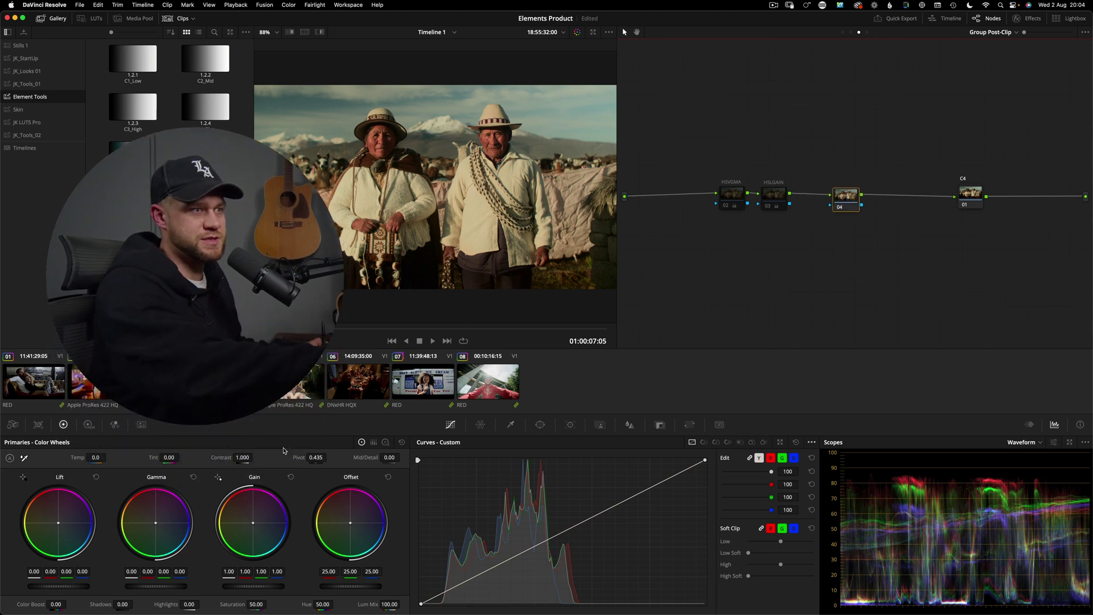
pyautogui.moveTo(256, 604); pyautogui.dragTo(316, 603)
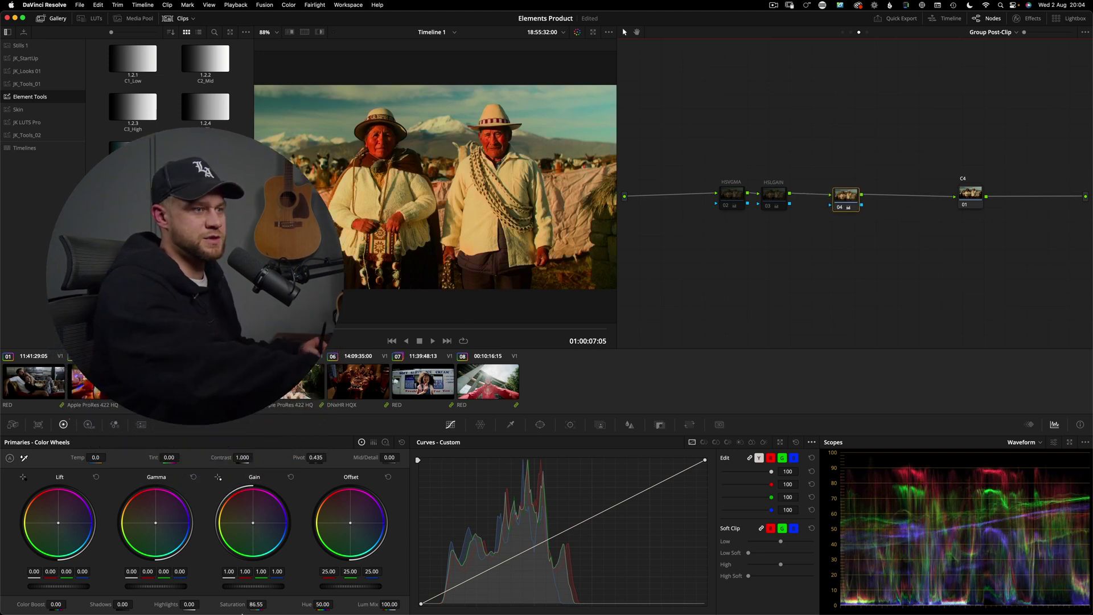
pyautogui.moveTo(242, 604)
pyautogui.mouseDown()
pyautogui.moveTo(214, 609)
pyautogui.moveTo(248, 605)
pyautogui.mouseUp()
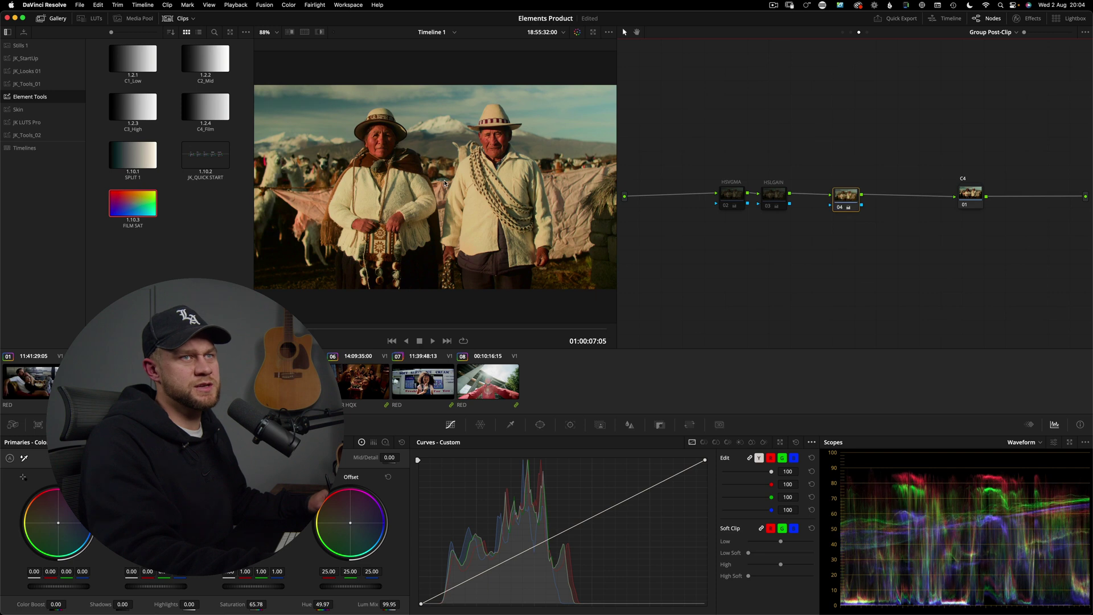
# Step: Disable the added saturation node and compare the image with the HSVGMA and HSLGAIN nodes on and off
pyautogui.press('super+d')
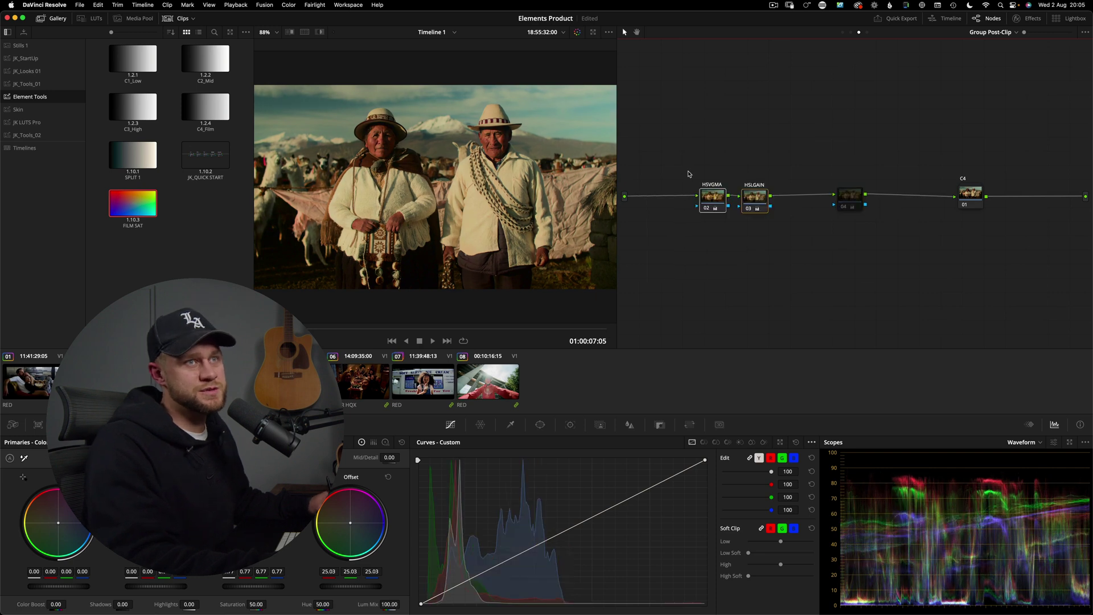
pyautogui.moveTo(672, 160); pyautogui.dragTo(825, 244)
pyautogui.press('super+d')
pyautogui.press('super+d')
pyautogui.press('super+d')
pyautogui.press('super+d')
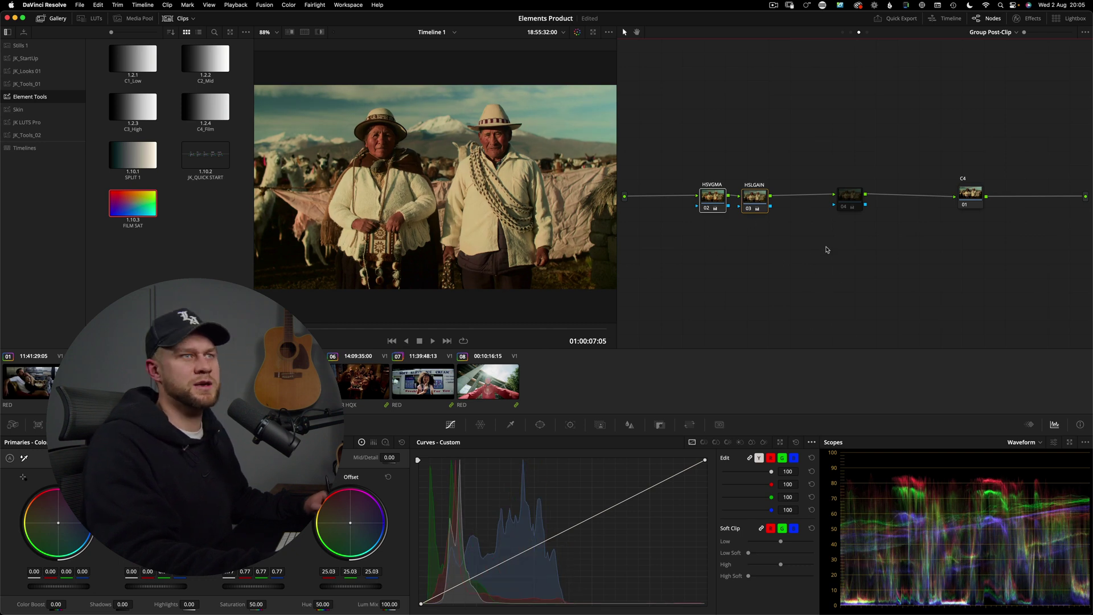
# Step: Disable the HSVGMA and HSLGAIN nodes, then enable the plain saturation node and set its saturation to 60.08
pyautogui.click(842, 202)
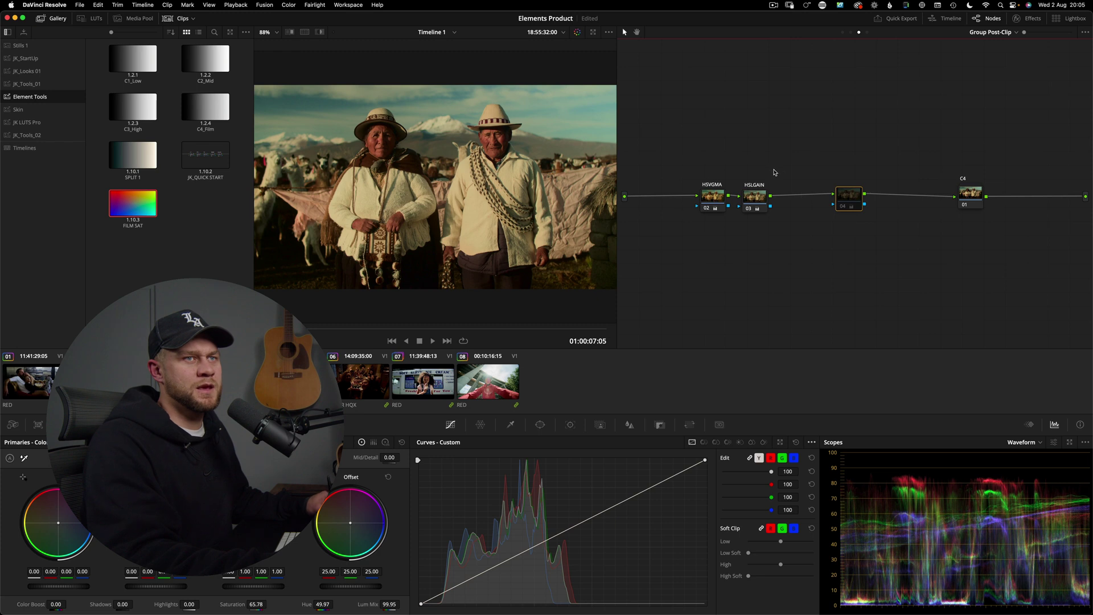
pyautogui.moveTo(773, 171); pyautogui.dragTo(681, 212)
pyautogui.click(709, 200)
pyautogui.keyDown('super'); pyautogui.click(754, 201); pyautogui.keyUp('super')
pyautogui.press('super+d')
pyautogui.click(848, 205)
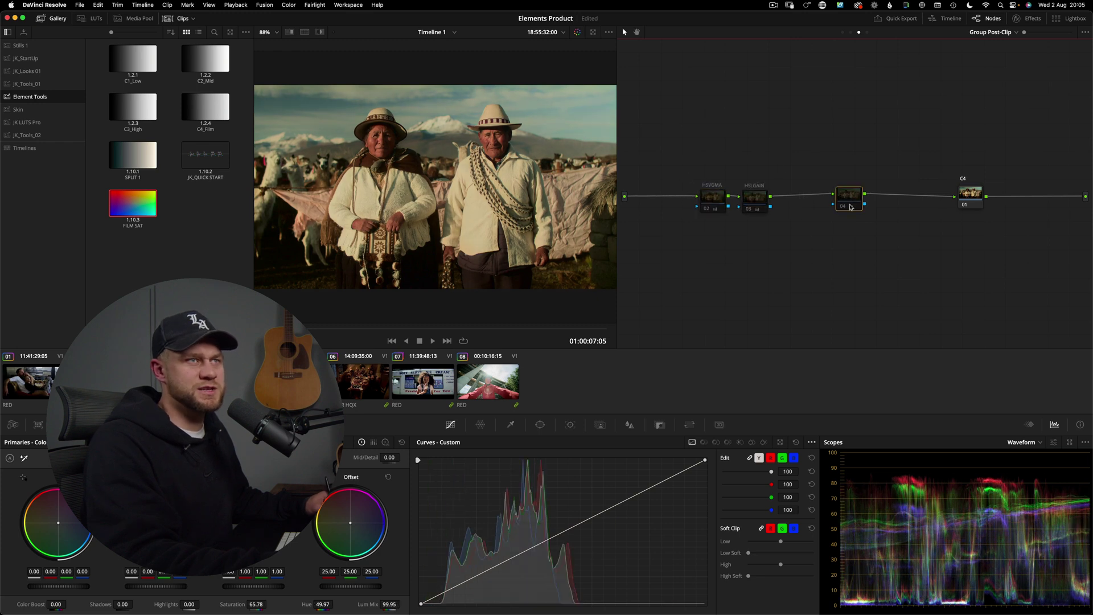
pyautogui.hotkey('ctrl', 'd')
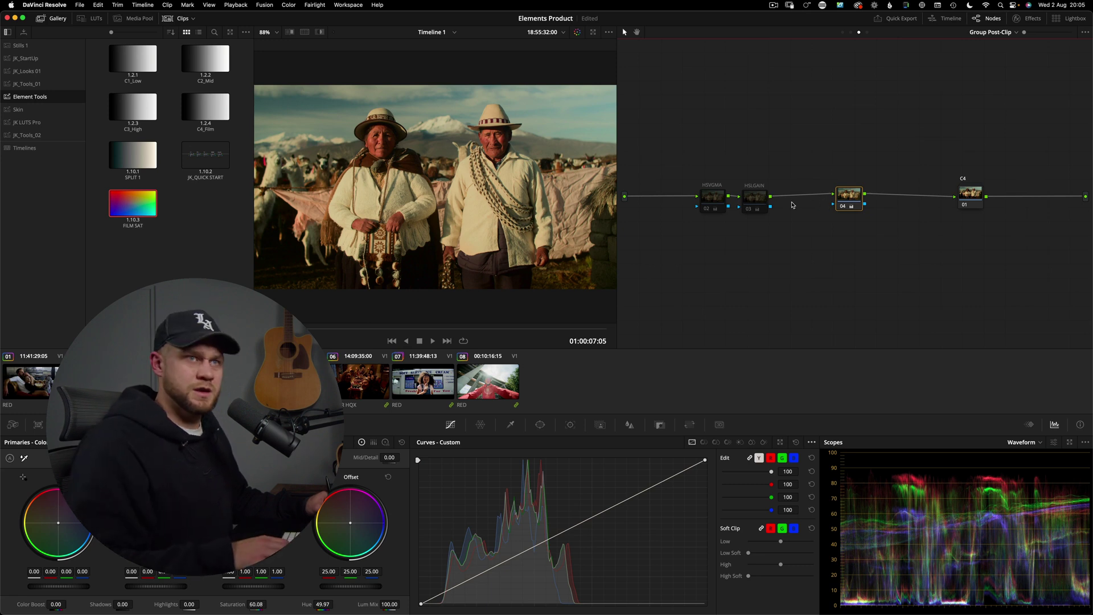
# Step: Delete the plain saturation node, then re-enable the HSVGMA and HSLGAIN nodes and shift them slightly in the graph
pyautogui.press('Delete')
pyautogui.moveTo(729, 193); pyautogui.dragTo(810, 236)
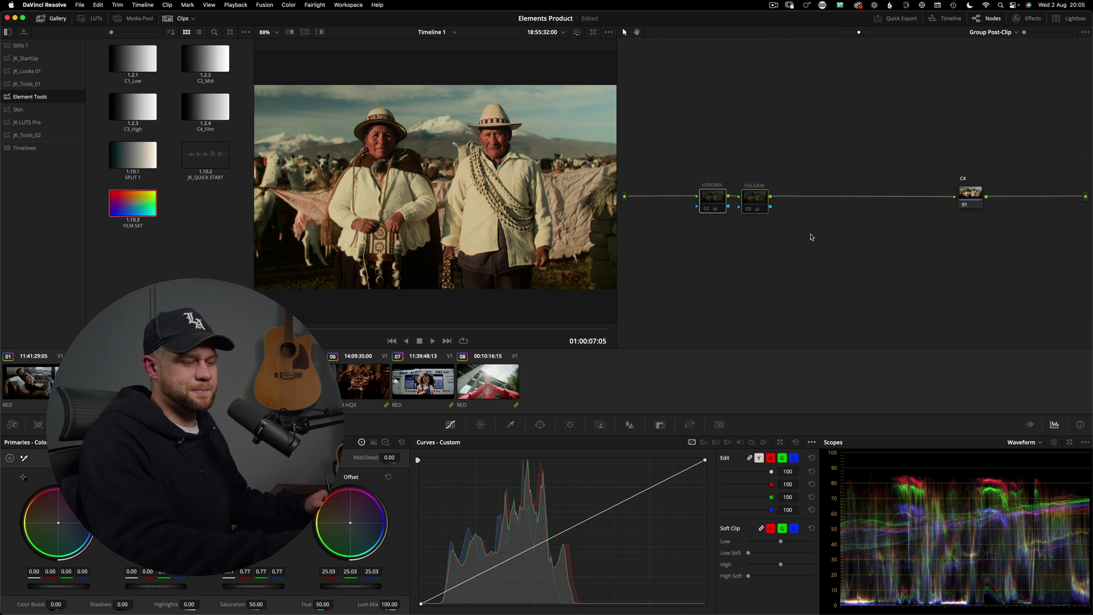
pyautogui.press('super+d')
pyautogui.moveTo(707, 205); pyautogui.dragTo(718, 202)
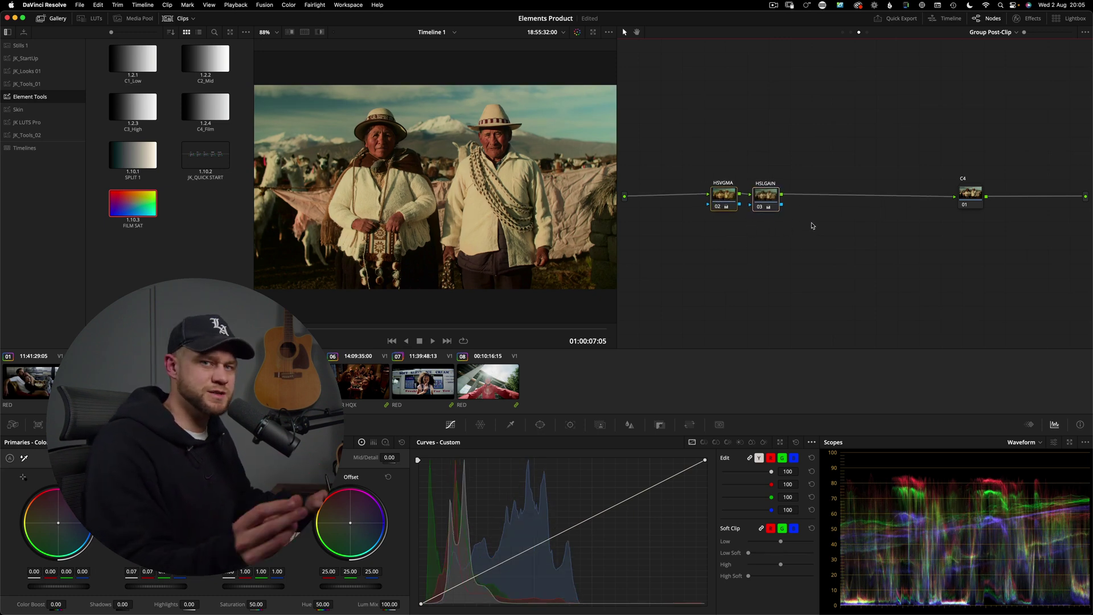
pyautogui.click(722, 203)
pyautogui.moveTo(721, 203); pyautogui.dragTo(714, 203)
# Step: Examine the Color Space options of the HSVGMA and HSLGAIN nodes without changing them
pyautogui.rightClick(715, 198)
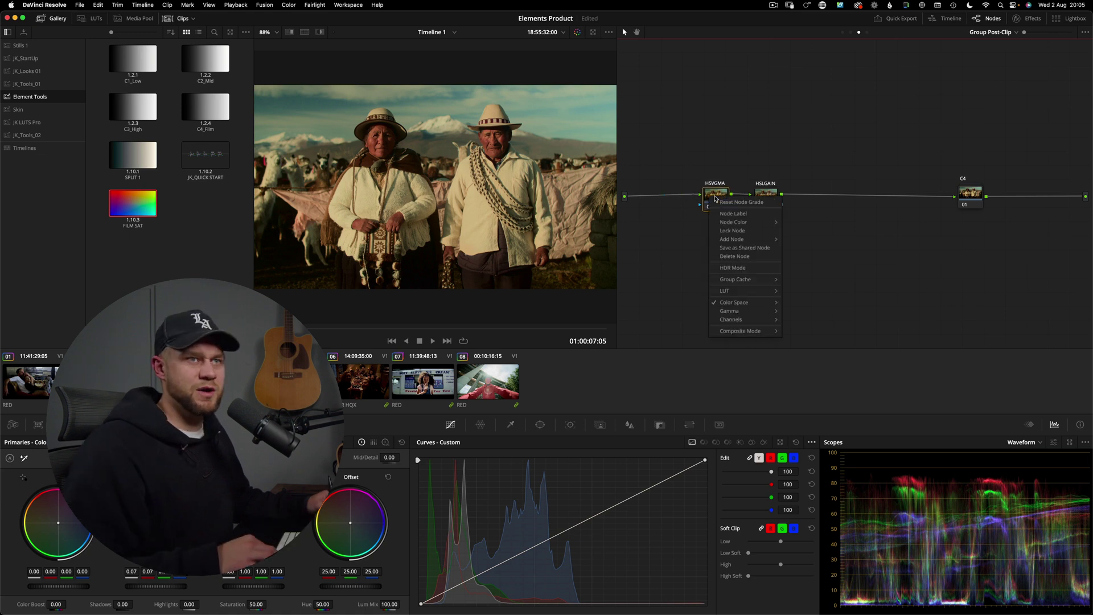
pyautogui.moveTo(732, 307)
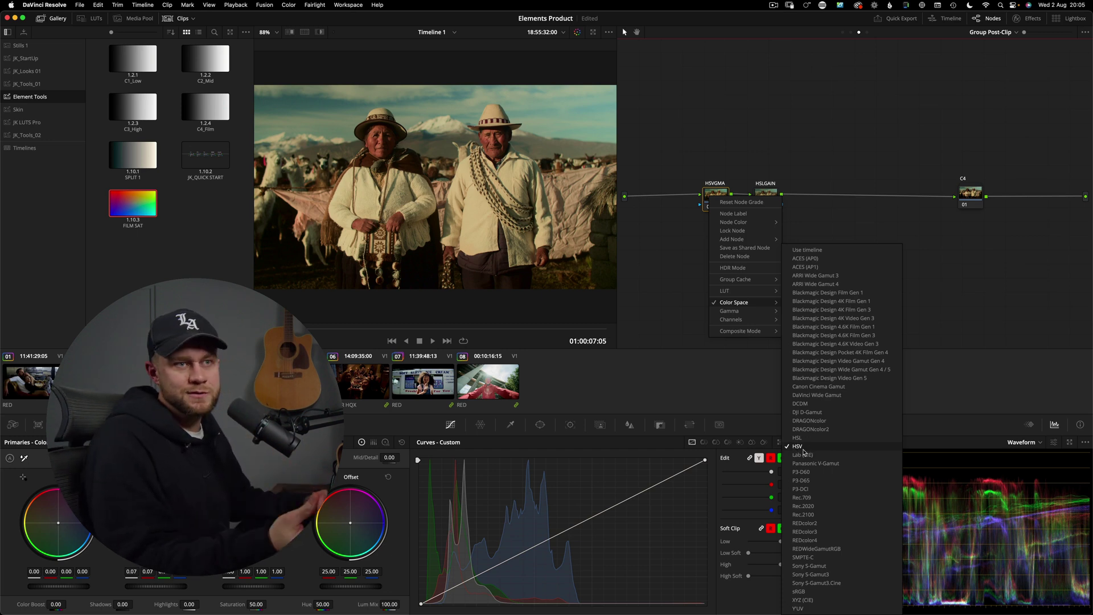
pyautogui.click(714, 143)
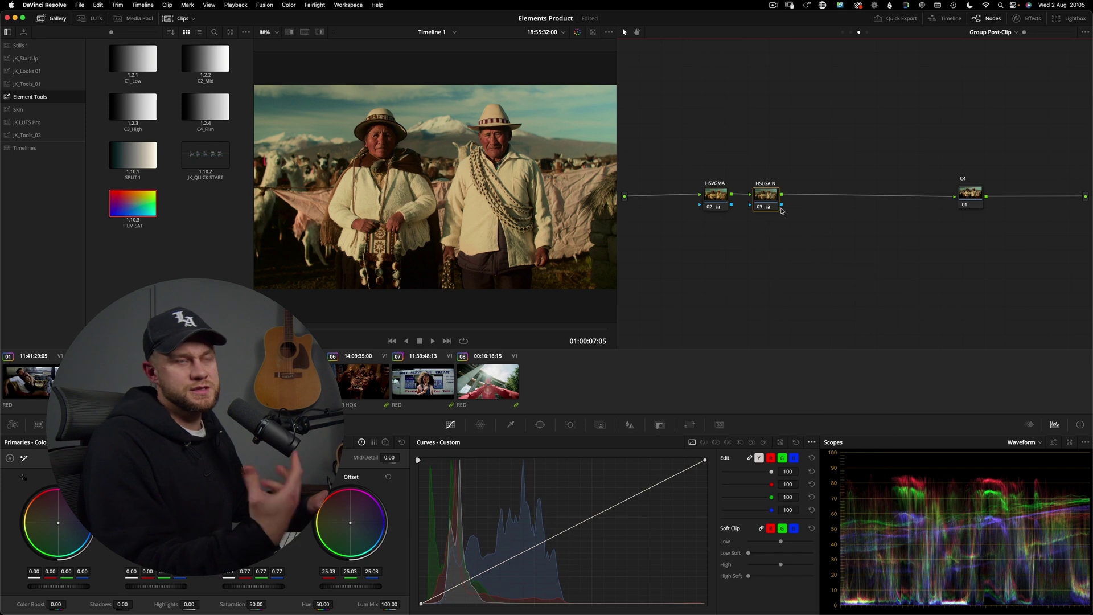
pyautogui.rightClick(783, 200)
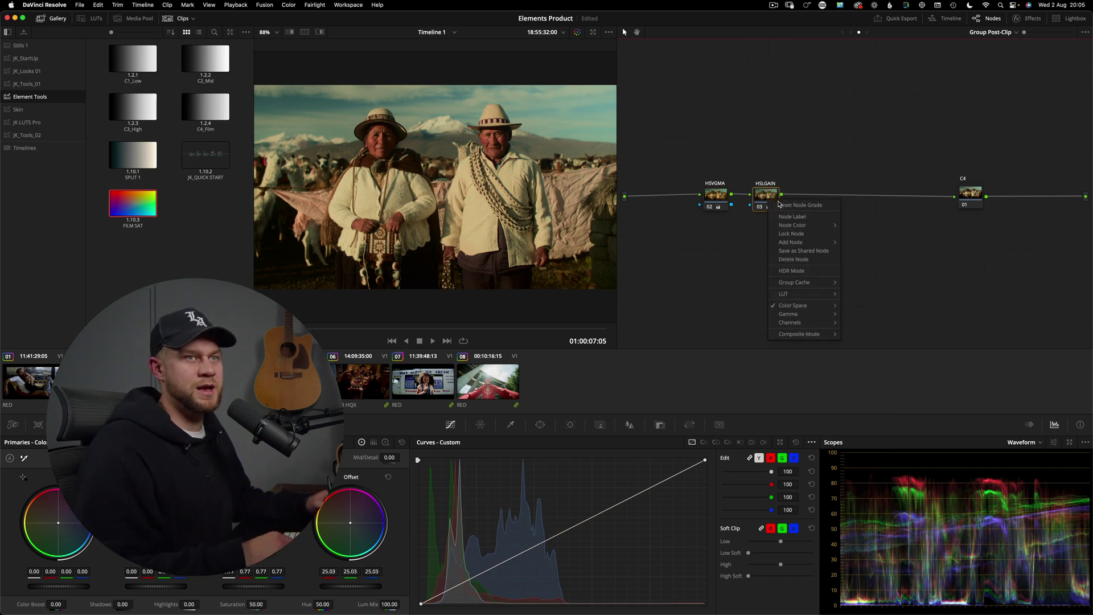
pyautogui.moveTo(790, 306)
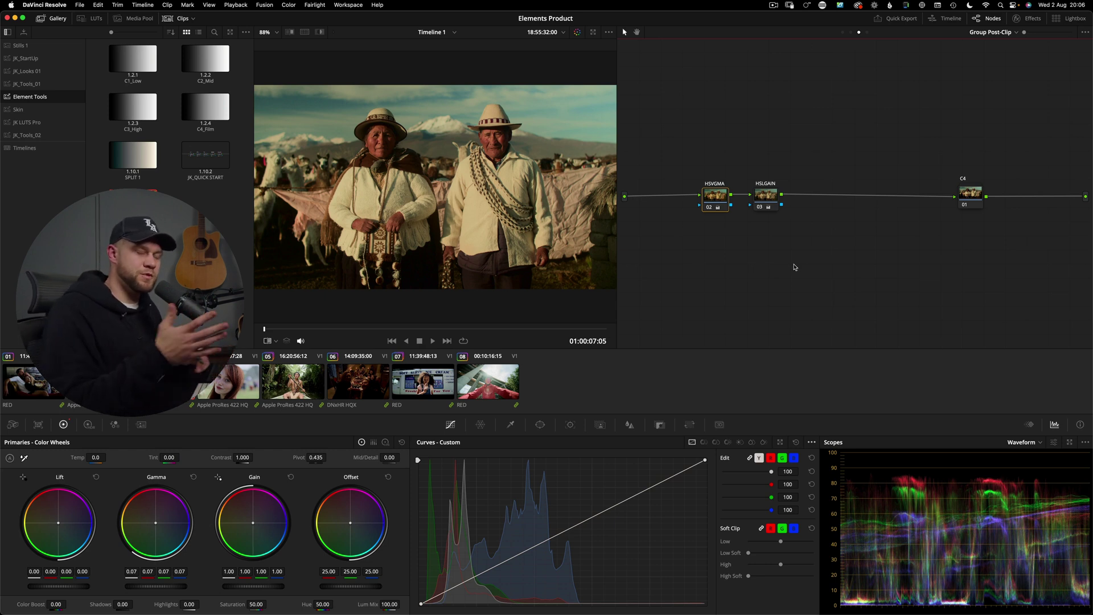
# Step: Disable the HSLGAIN node and, on the HSVGMA node, set gamma to 0.03 and gain to 1.40
pyautogui.click(764, 206)
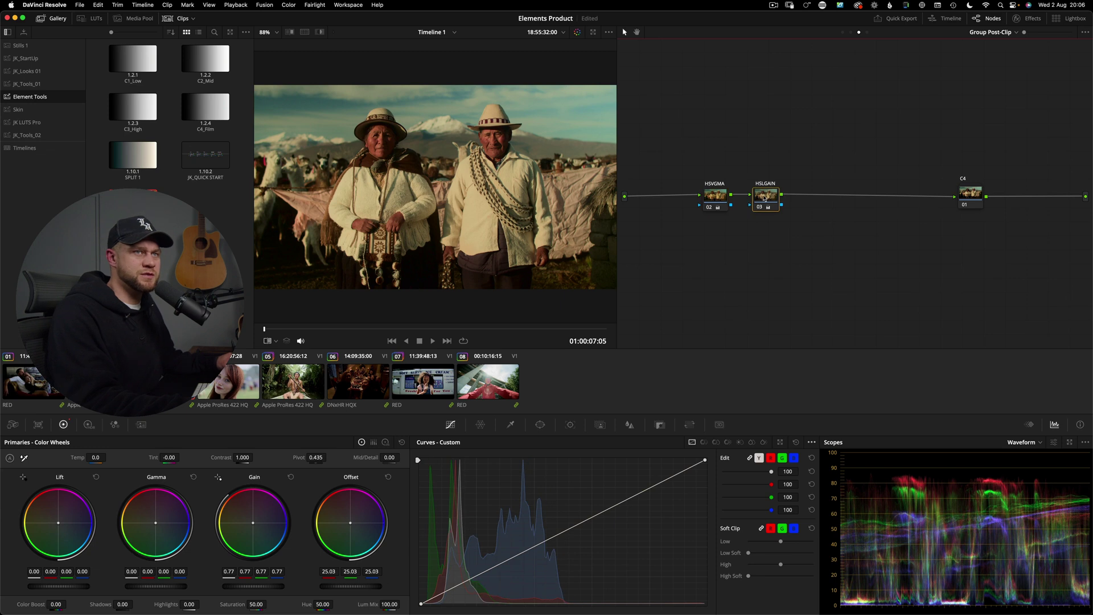
pyautogui.hotkey('ctrl', 'd')
pyautogui.click(715, 198)
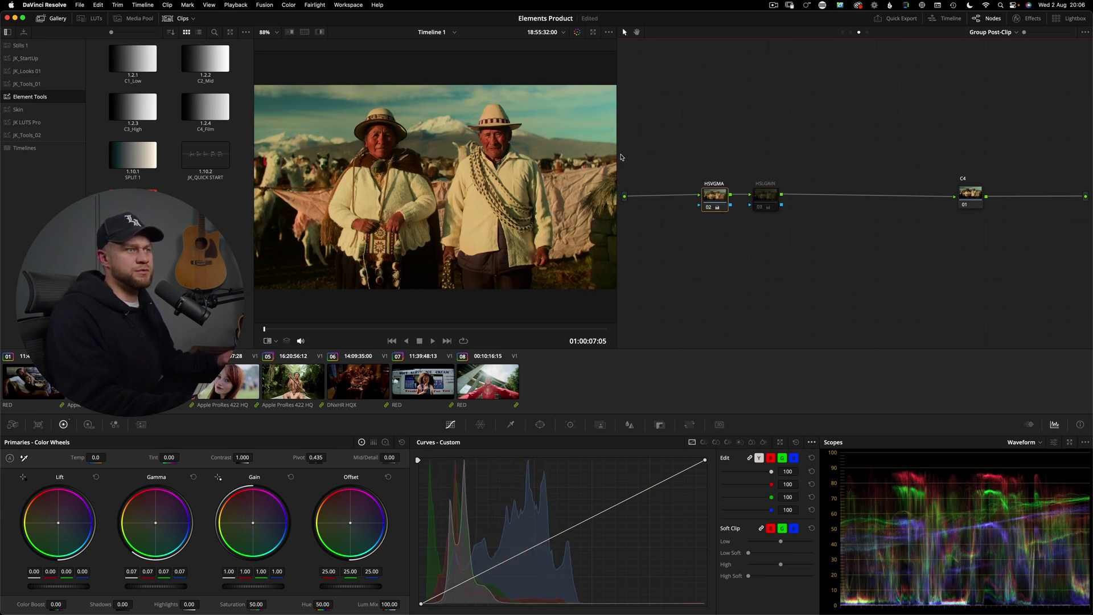
pyautogui.hotkey('shift', 'Home')
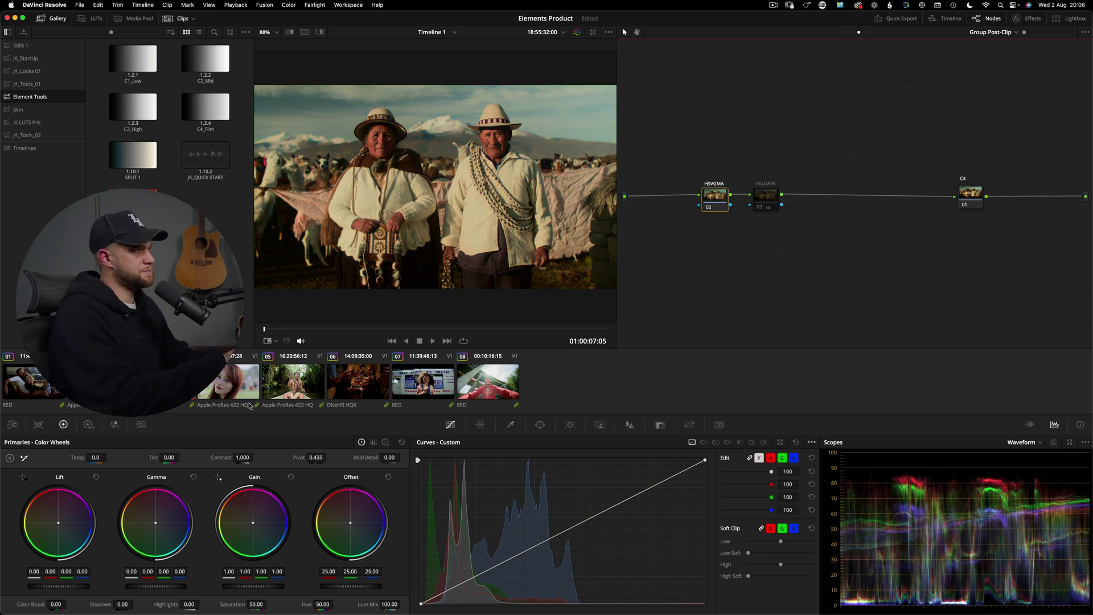
pyautogui.hotkey('ctrl', 'shift', 'z')
pyautogui.hotkey('ctrl', 'shift', 'z')
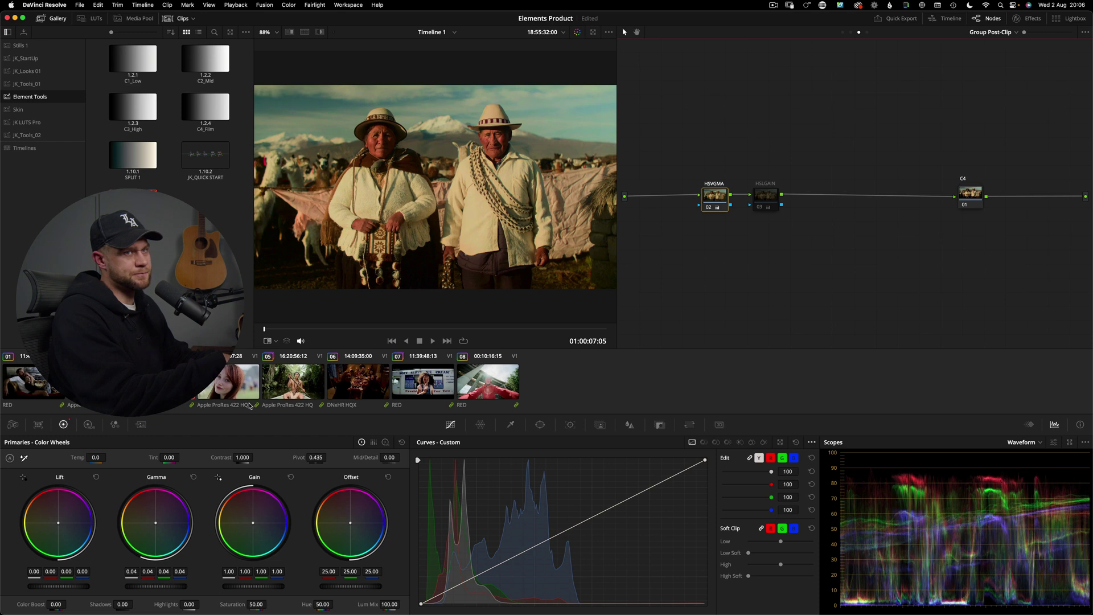
pyautogui.hotkey('ctrl', 'shift', 'z')
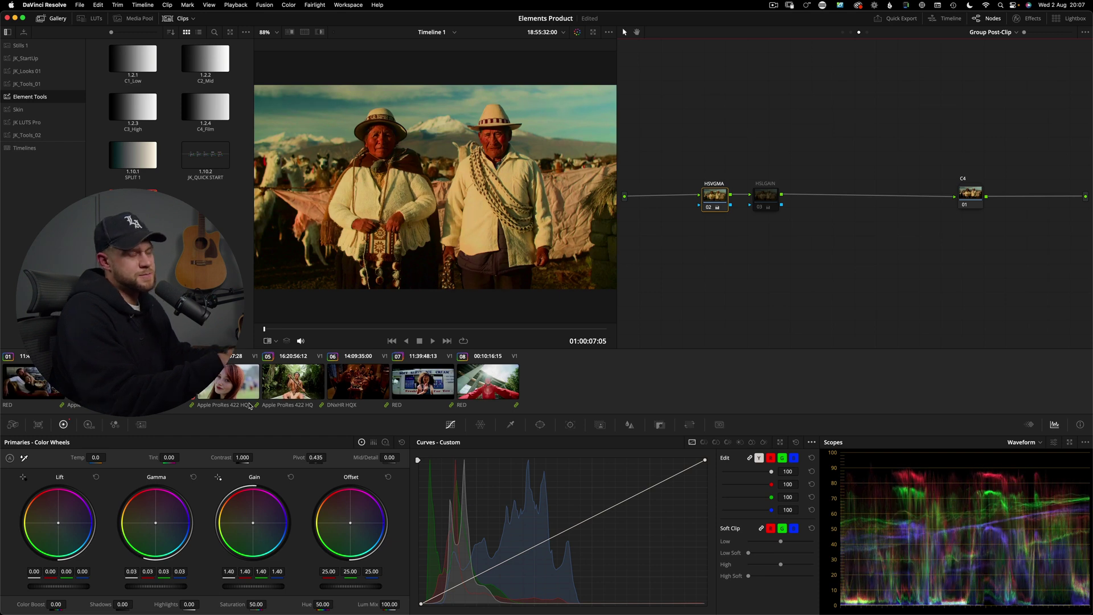
# Step: Re-enable the HSLGAIN node, try its gain at 1.00, and return it to 0.77 with gamma at -0.01
pyautogui.click(761, 199)
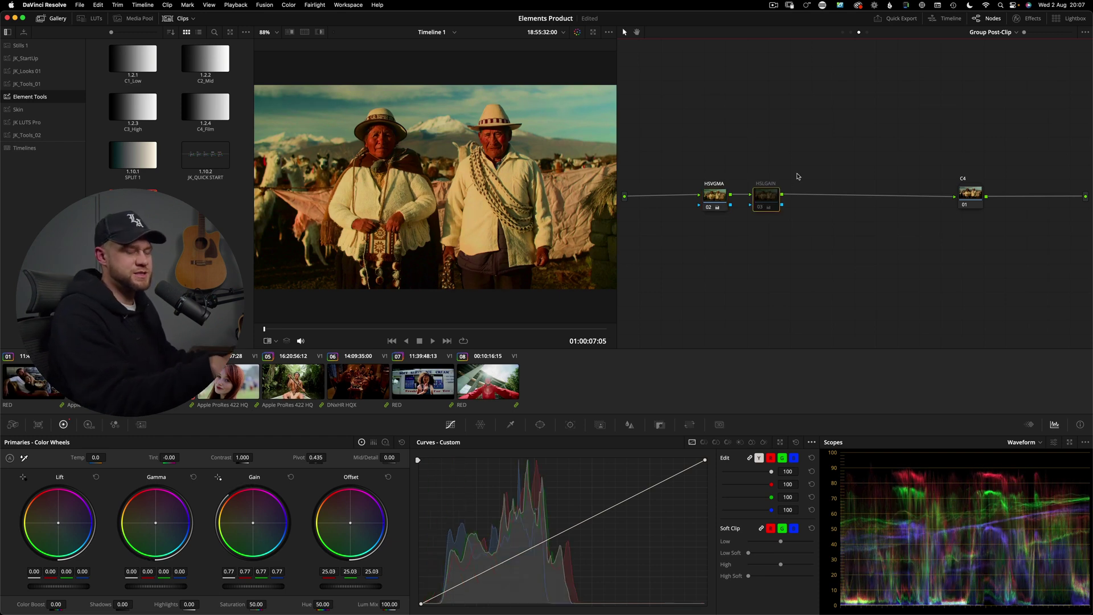
pyautogui.hotkey('ctrl', 'd')
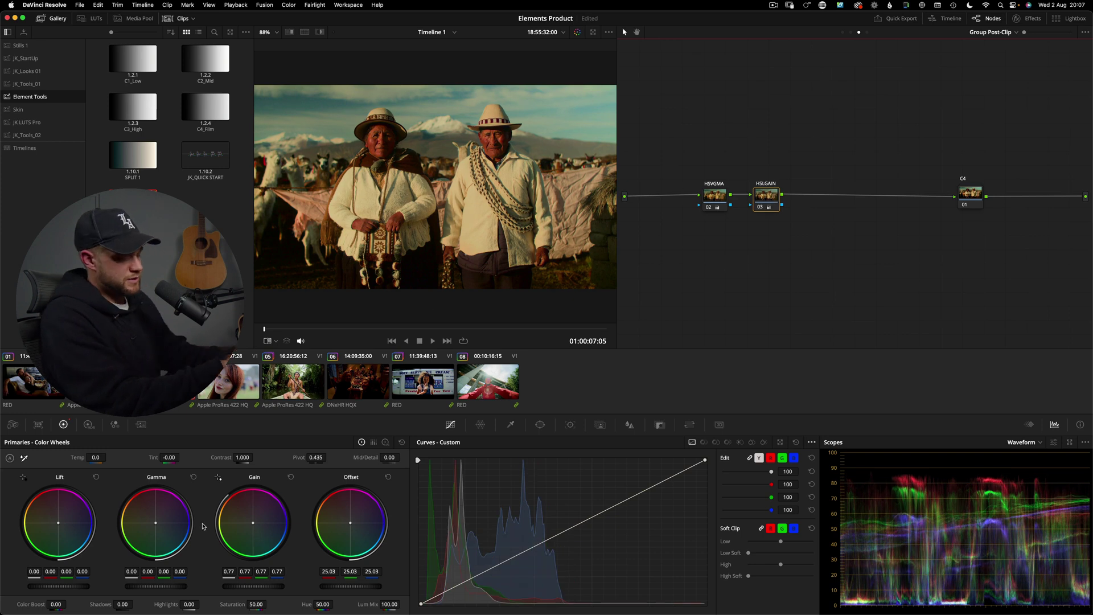
pyautogui.press('super+z')
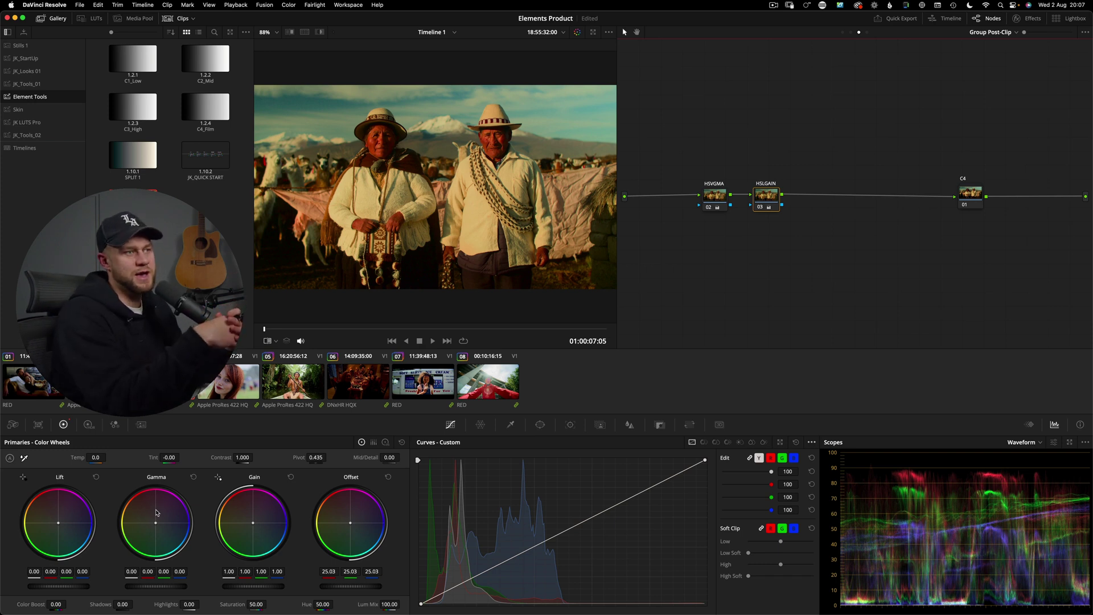
pyautogui.hotkey('ctrl', 'z')
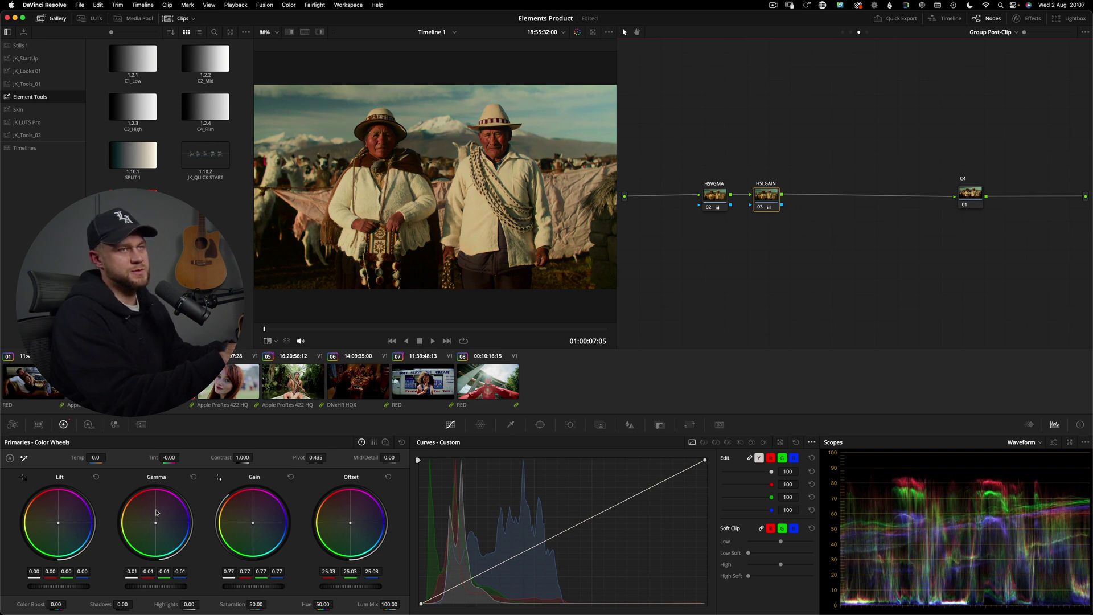
# Step: Compare the image with only HSLGAIN disabled, and with HSVGMA and HSLGAIN together disabled and enabled
pyautogui.click(760, 207)
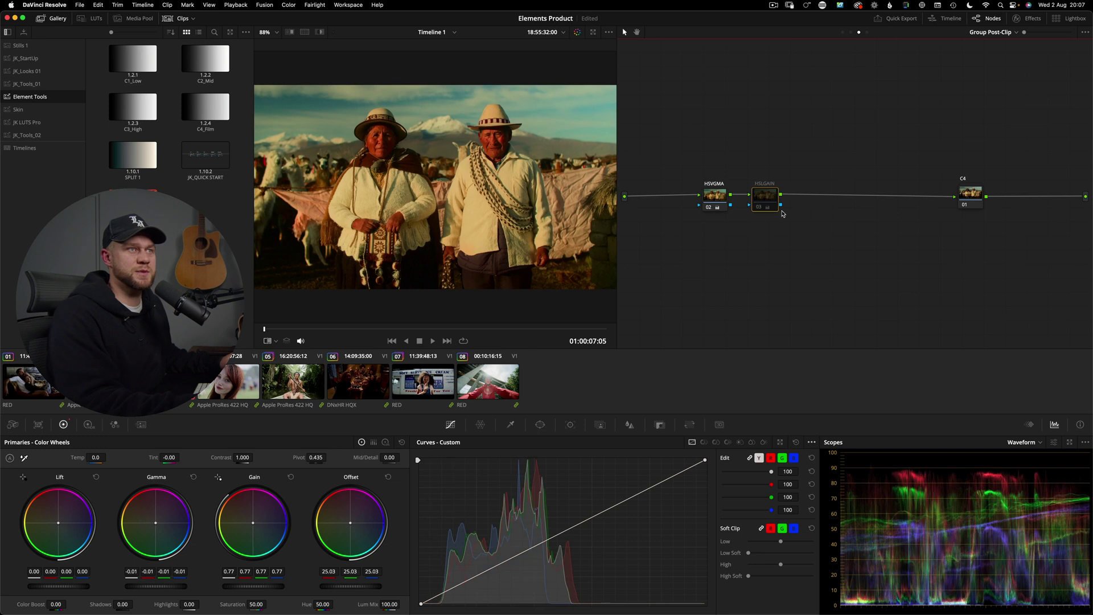
pyautogui.click(759, 207)
pyautogui.moveTo(830, 152); pyautogui.dragTo(659, 249)
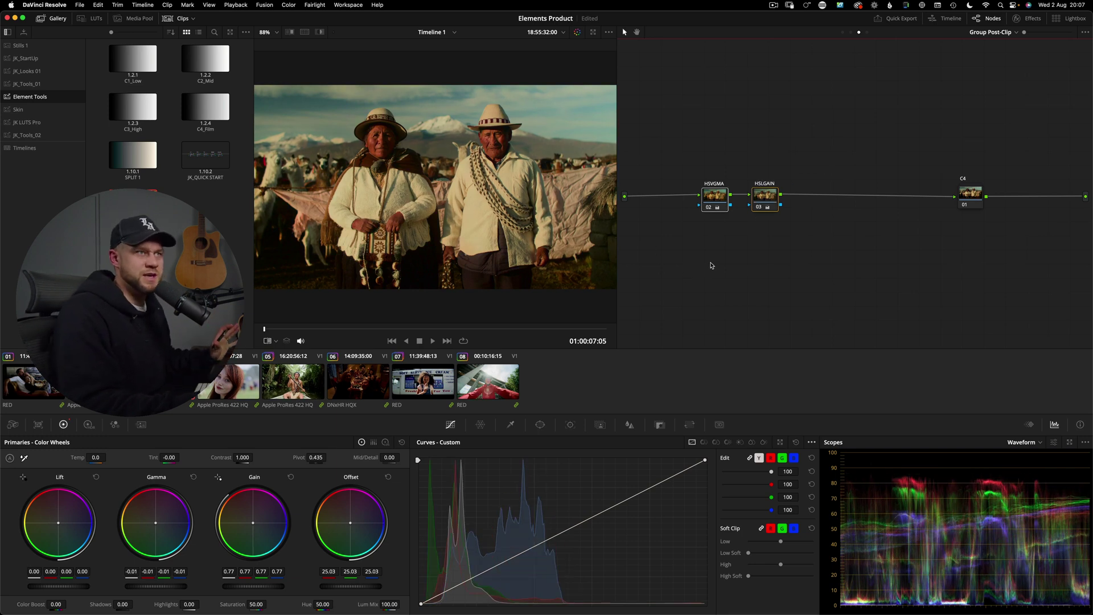
pyautogui.hotkey('ctrl', 'd')
pyautogui.hotkey('ctrl', 'd')
pyautogui.hotkey('ctrl', 'd')
pyautogui.hotkey('ctrl', 'd')
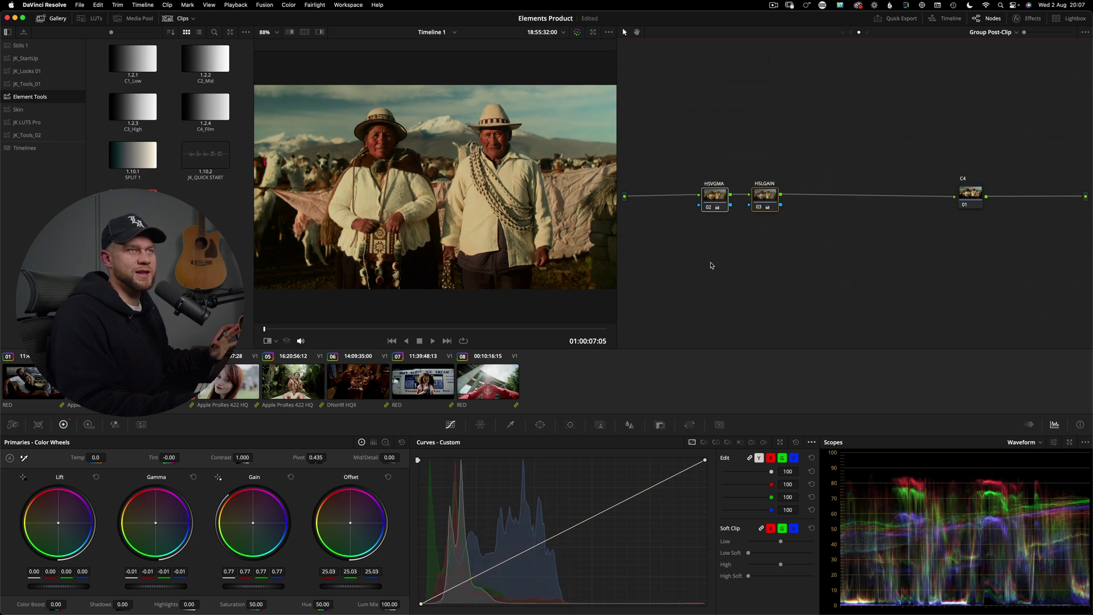
pyautogui.press('super+d')
pyautogui.press('super+d')
pyautogui.press('super+d')
pyautogui.press('super+d')
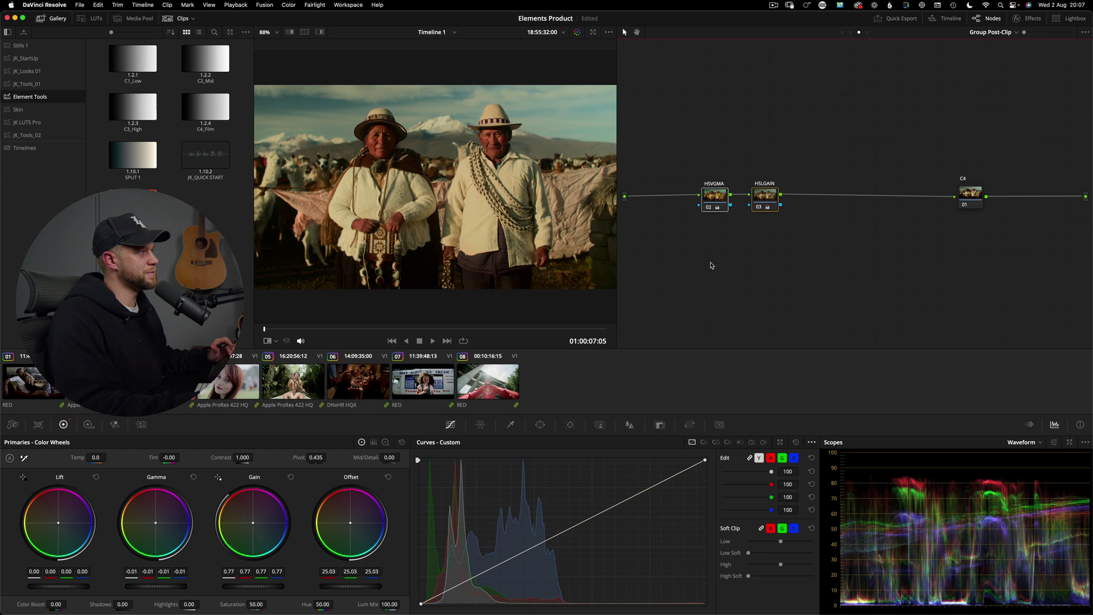
pyautogui.hotkey('ctrl', 'd')
pyautogui.hotkey('ctrl', 'd')
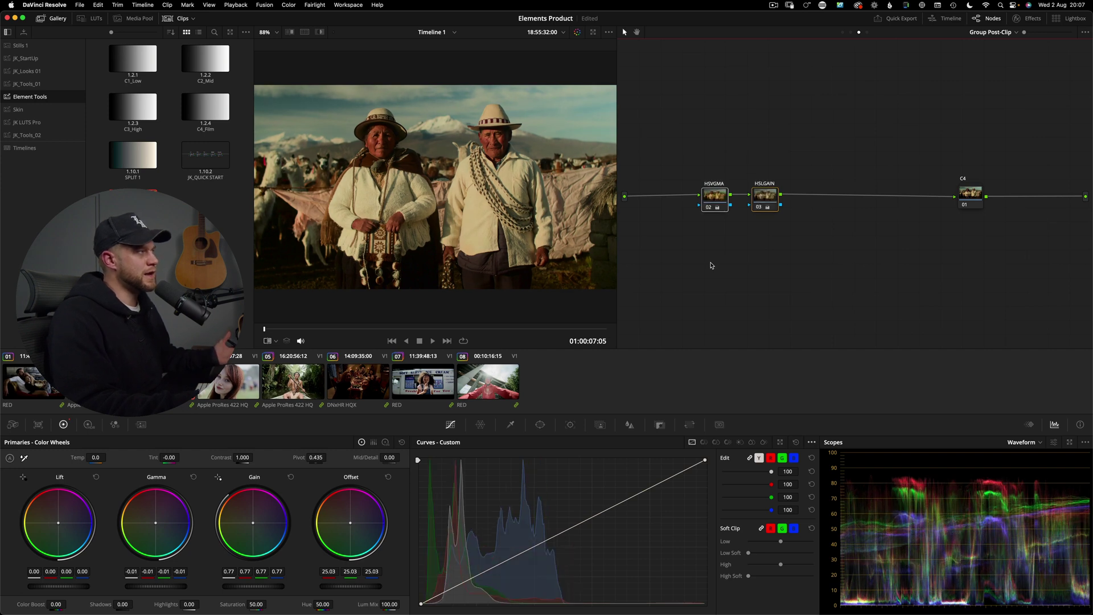
# Step: Zoom in on the man's face and compare the skin tones with HSVGMA and HSLGAIN disabled and enabled
pyautogui.scroll(6, 491, 134)
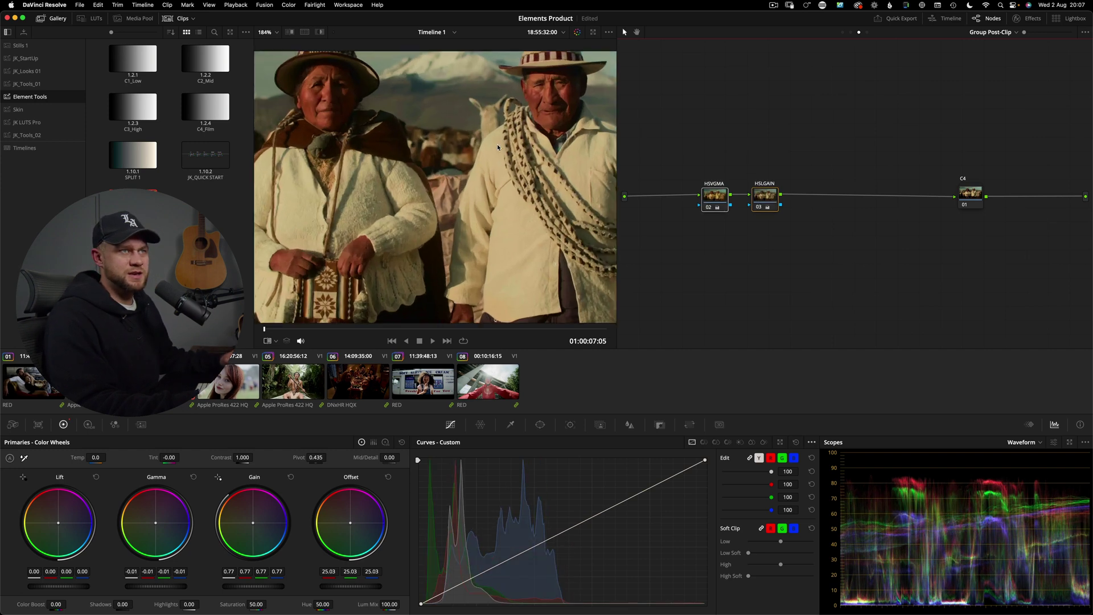
pyautogui.scroll(4, 399, 227)
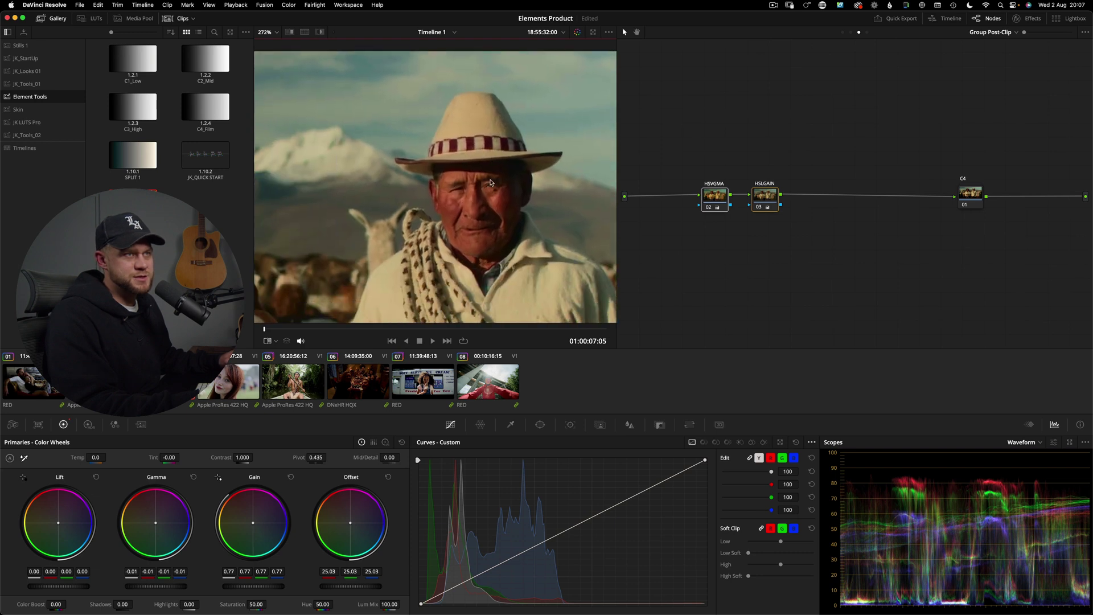
pyautogui.hotkey('ctrl', 'd')
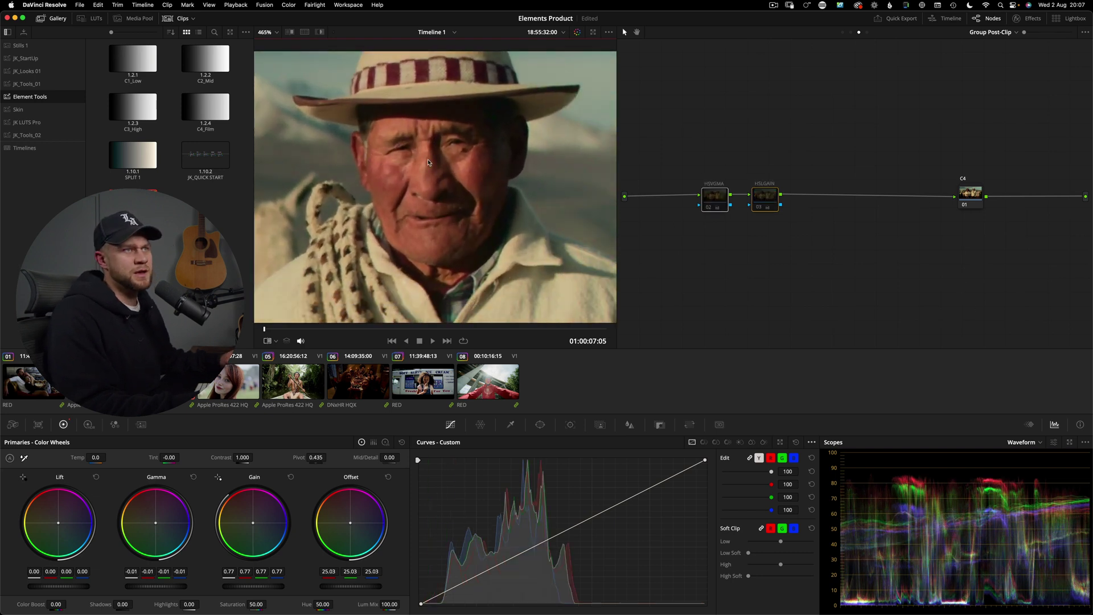
pyautogui.hotkey('ctrl', 'd')
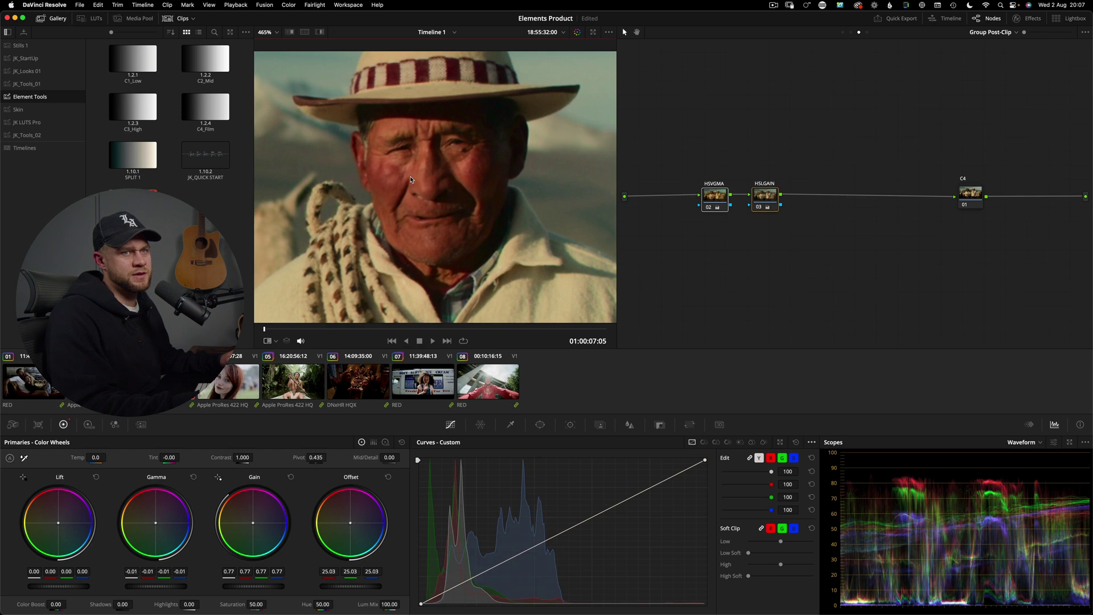
# Step: Recheck the man's close-up with HSVGMA and HSLGAIN off and on, and fit the whole frame in the viewer
pyautogui.hotkey('ctrl', 'd')
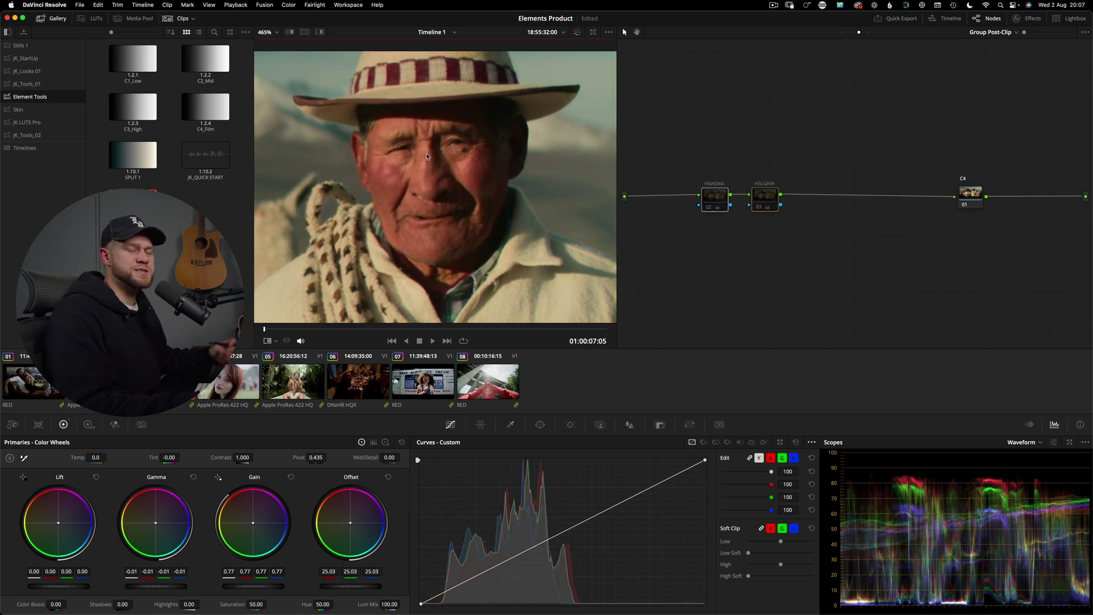
pyautogui.hotkey('ctrl', 'd')
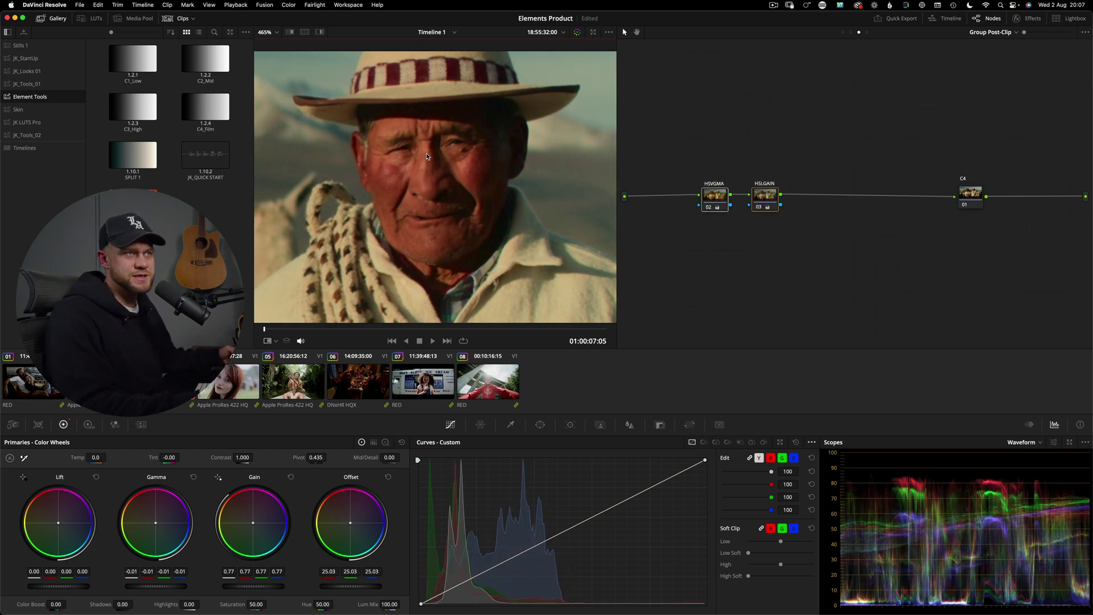
pyautogui.press('super+d')
pyautogui.hotkey('shift', 'z')
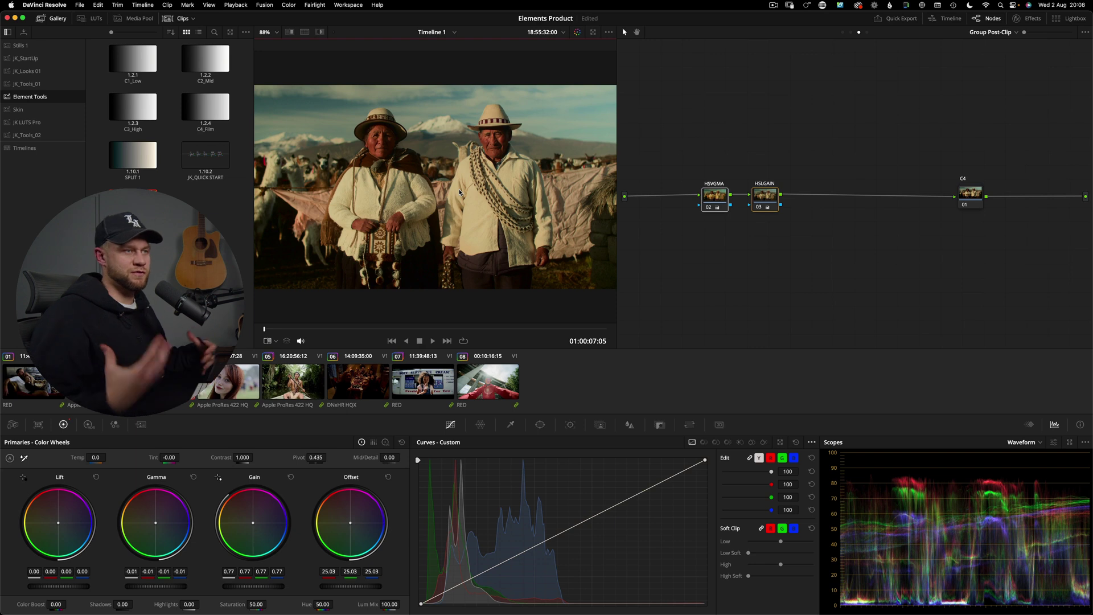
# Step: On the red-haired woman's clip, set HSLGAIN's gain to 0.93 and HSVGMA's gamma to 0.06 and gain to 1.53
pyautogui.press('Down')
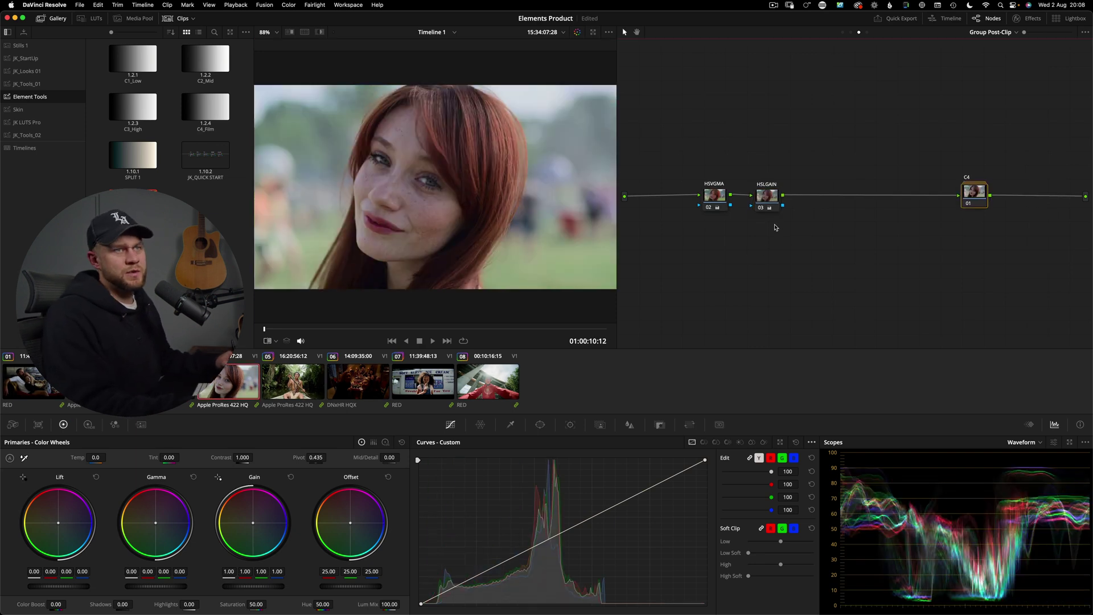
pyautogui.click(714, 195)
pyautogui.click(766, 196)
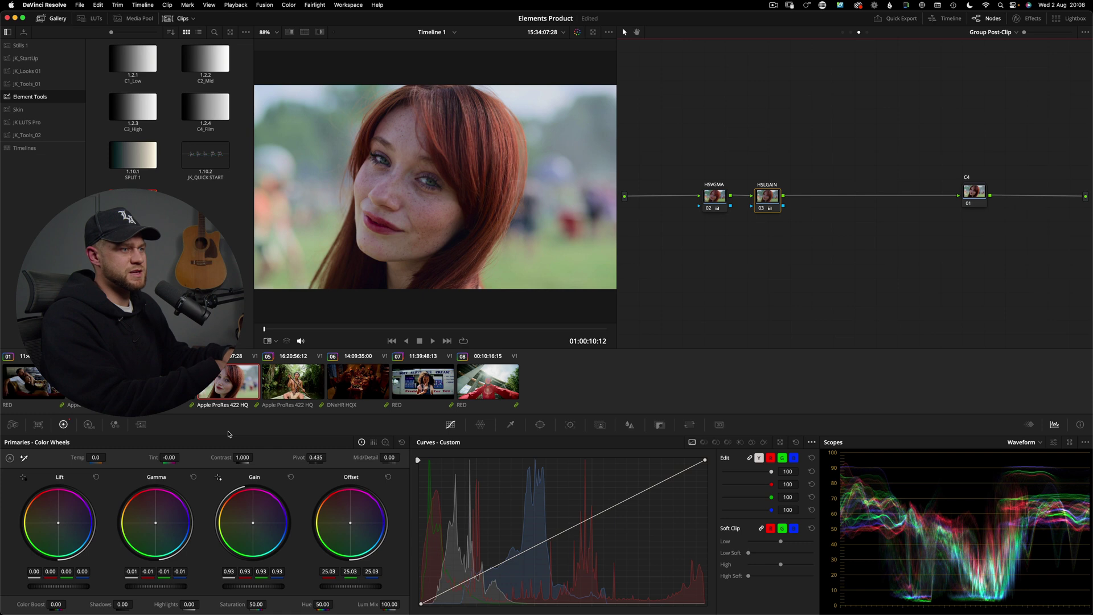
pyautogui.click(700, 204)
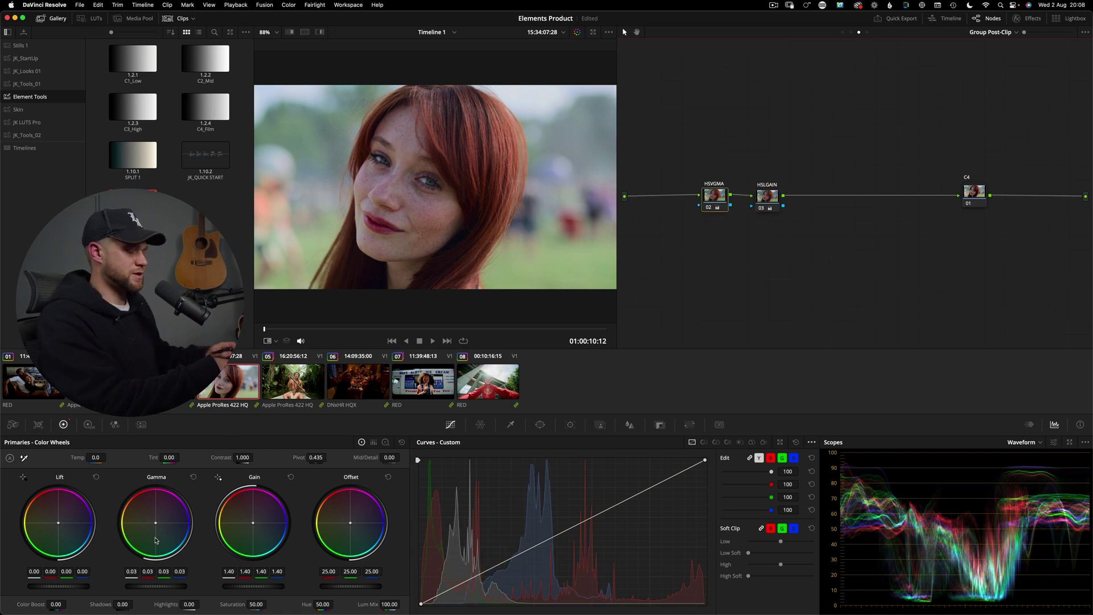
pyautogui.scroll(2, 156, 540)
pyautogui.scroll(2, 156, 541)
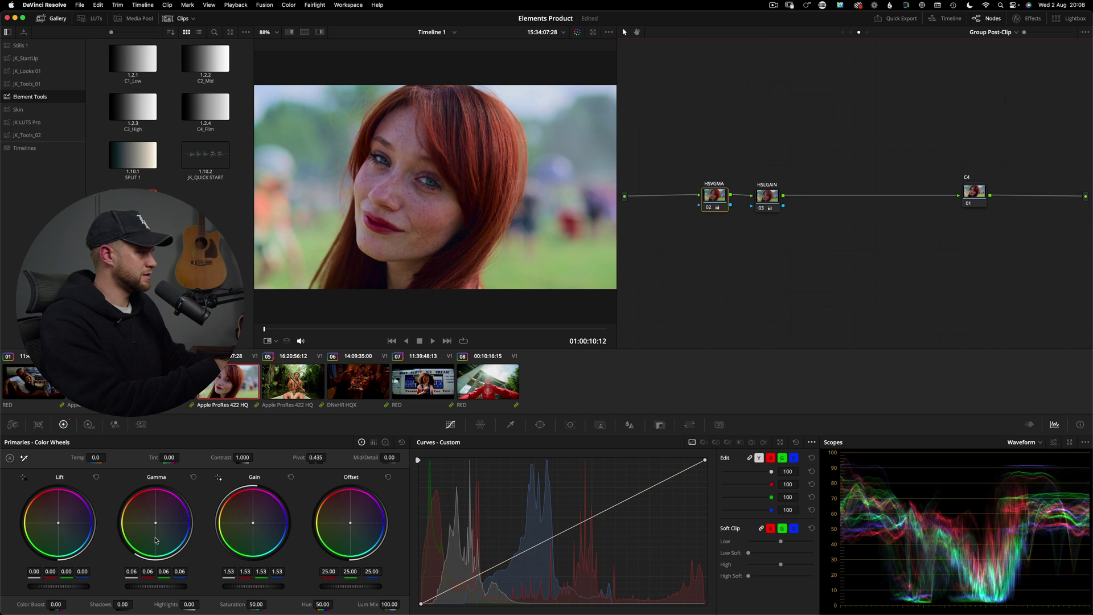
# Step: Set HSLGAIN to gamma -0.02 and gain 0.87, fine-tune HSVGMA's gain to 1.52, and check the image with HSLGAIN disabled and re-enabled
pyautogui.moveTo(767, 198); pyautogui.dragTo(773, 193)
pyautogui.press('super+d')
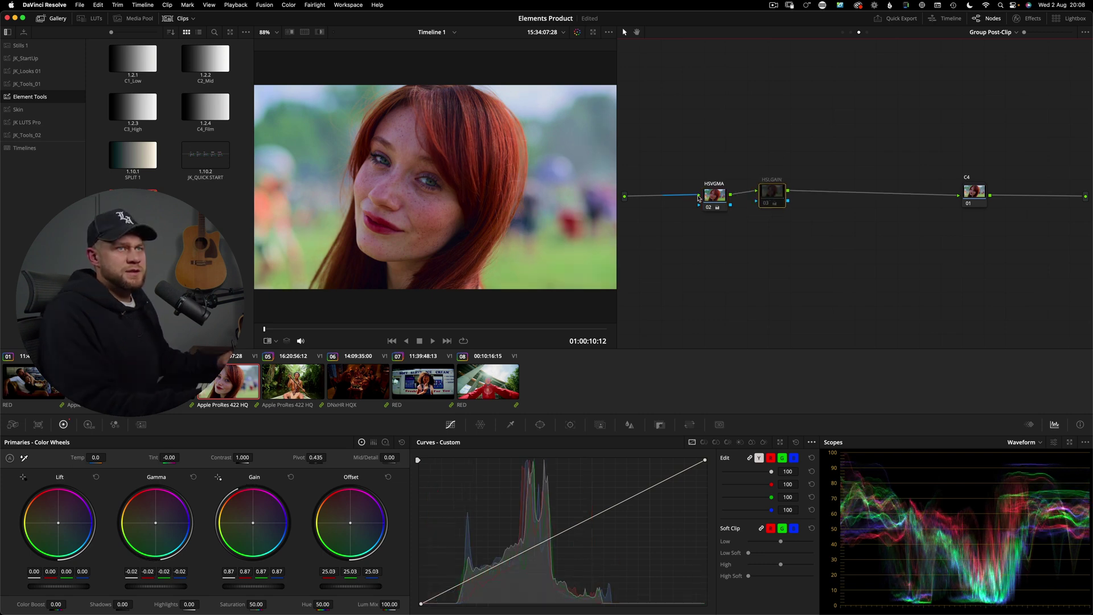
pyautogui.click(714, 196)
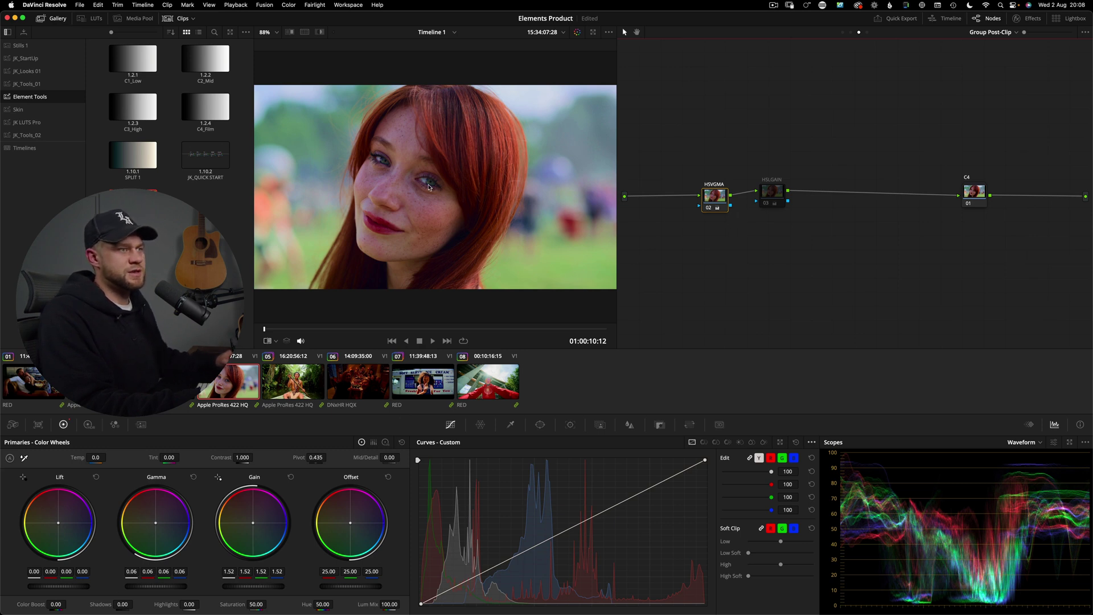
pyautogui.click(773, 192)
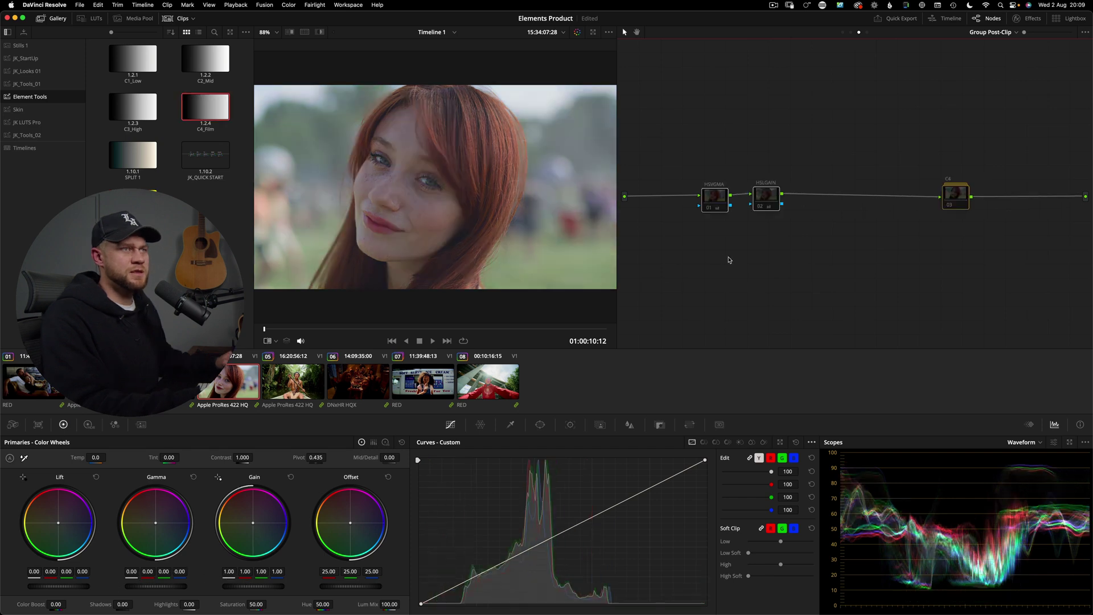
pyautogui.press('super+d')
# Step: Compare the woman's image with HSVGMA, HSLGAIN and C4 all disabled and enabled together
pyautogui.moveTo(670, 153); pyautogui.dragTo(1048, 254)
pyautogui.press('super+d')
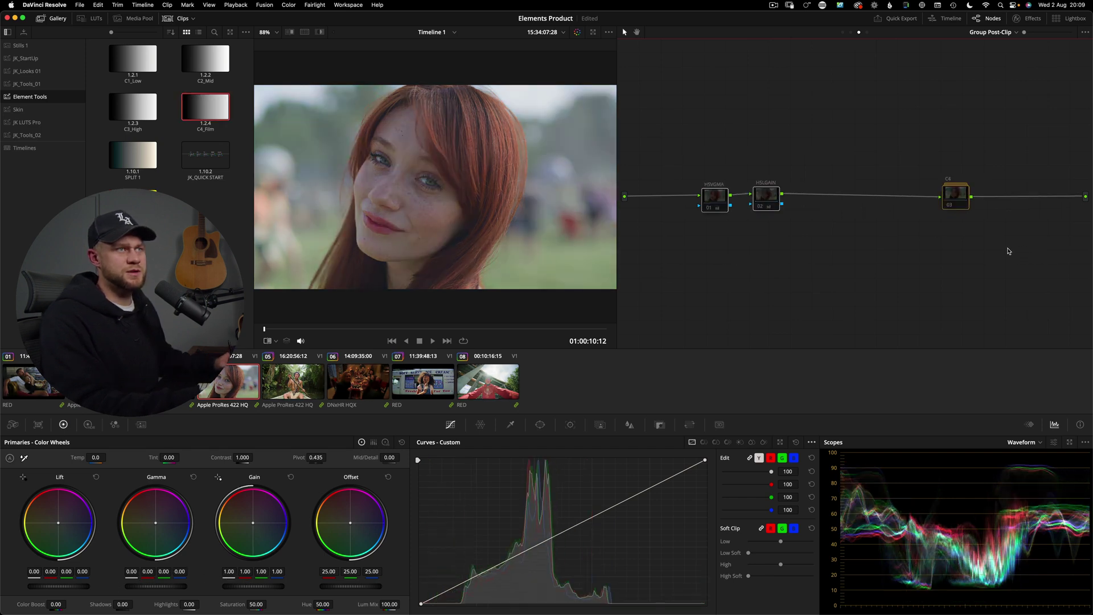
pyautogui.press('super+d')
pyautogui.press('super+d')
pyautogui.press('super+d')
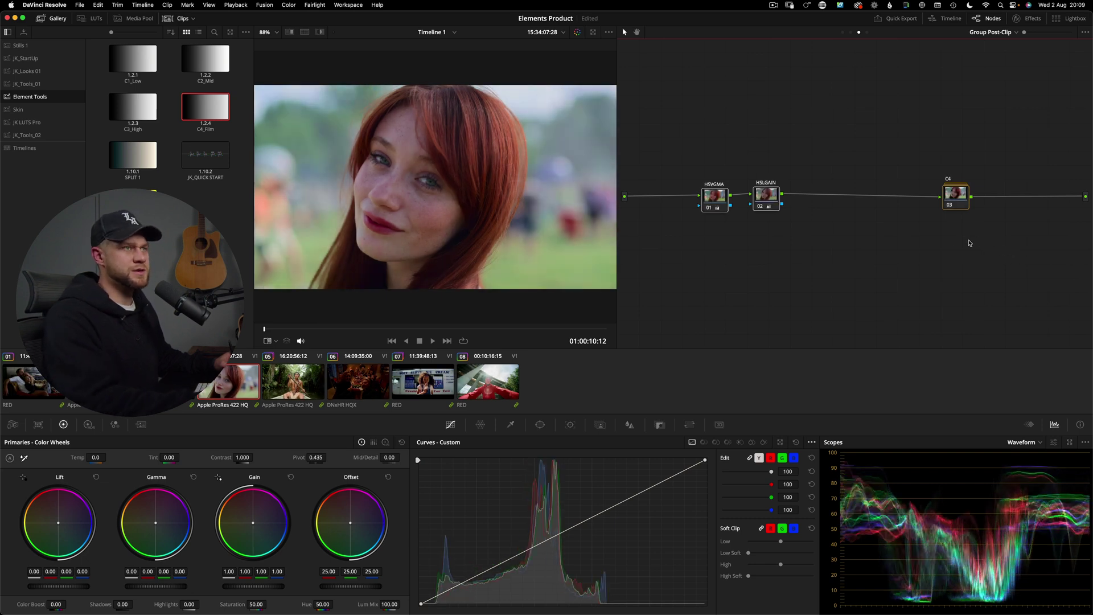
# Step: Grab a still of the complete look, and disable HSVGMA and HSLGAIN so only C4 stays active
pyautogui.press('super+alt+g')
pyautogui.click(767, 197)
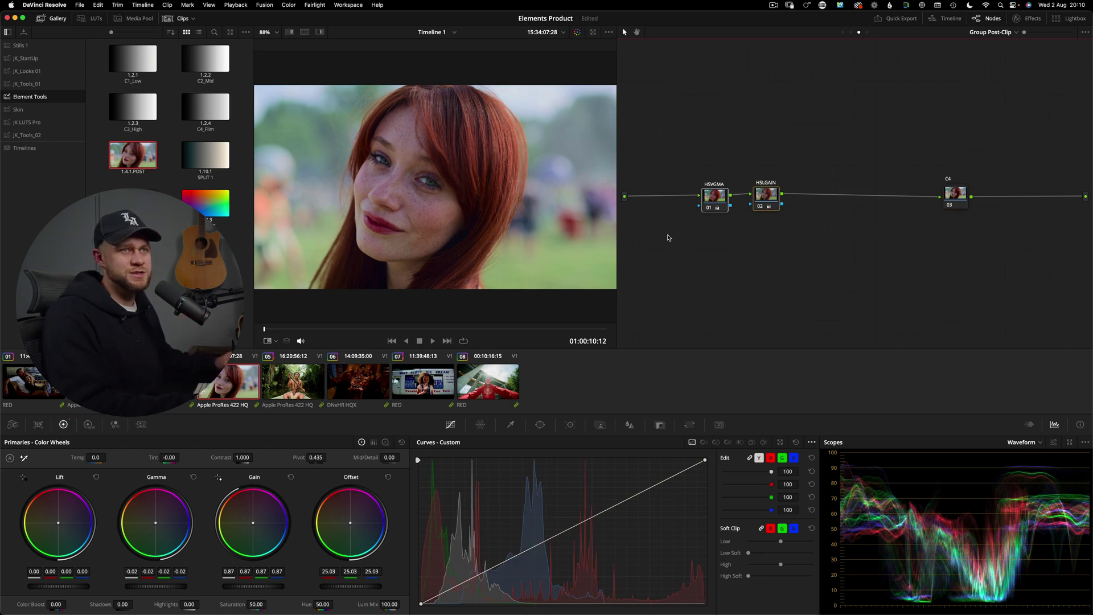
pyautogui.moveTo(656, 150); pyautogui.dragTo(817, 239)
pyautogui.press('super+d')
pyautogui.click(955, 199)
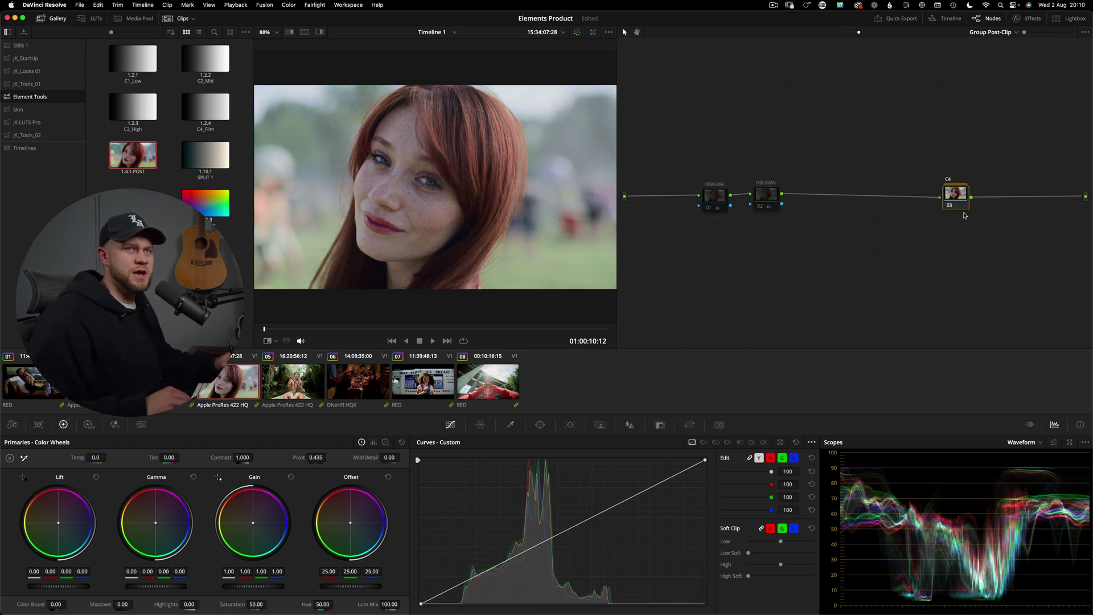
# Step: Decompose the C4 compound node and move its Input, Pass, Curve 4 and mixer nodes closer to the graph's output
pyautogui.rightClick(955, 195)
pyautogui.click(987, 223)
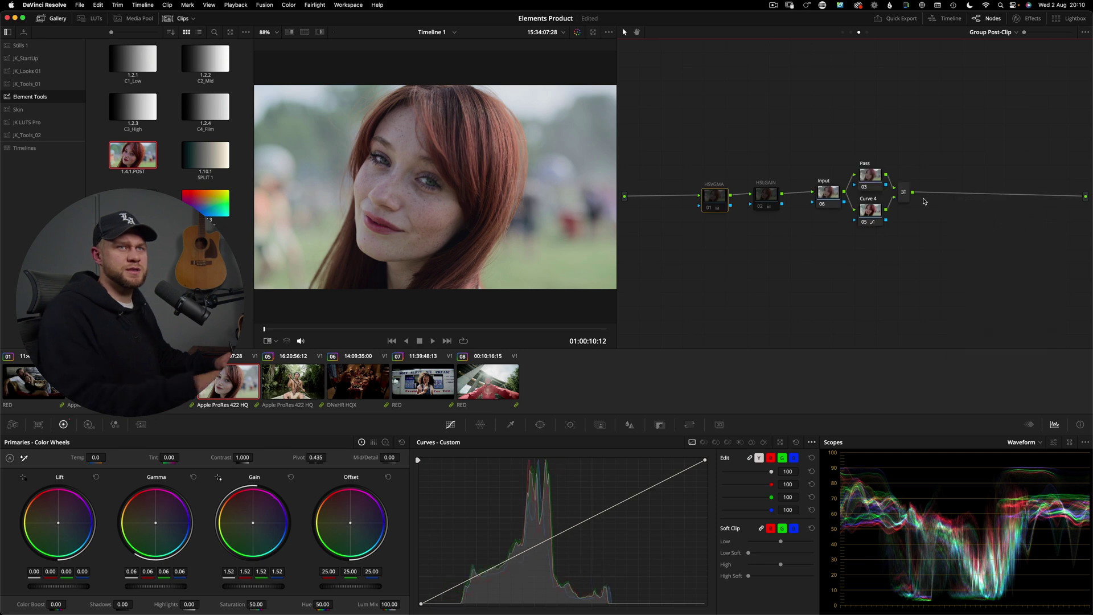
pyautogui.moveTo(960, 149); pyautogui.dragTo(807, 246)
pyautogui.moveTo(826, 195); pyautogui.dragTo(955, 221)
# Step: Disable the Input and Pass nodes to isolate Curve 4, and select Curve 4 to show its custom curve
pyautogui.click(897, 230)
pyautogui.click(955, 180)
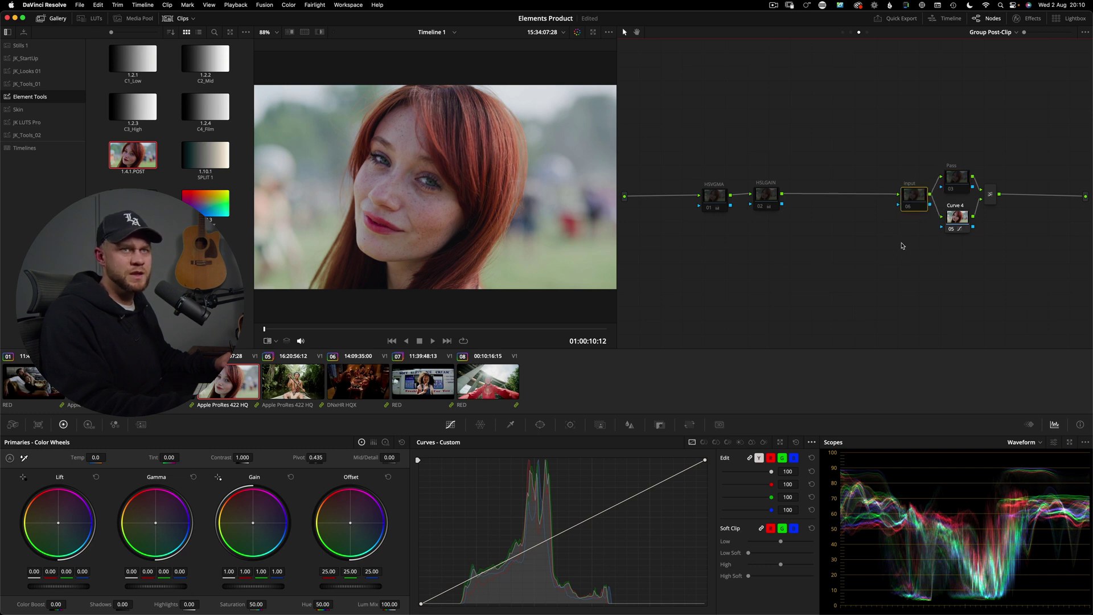
pyautogui.click(957, 217)
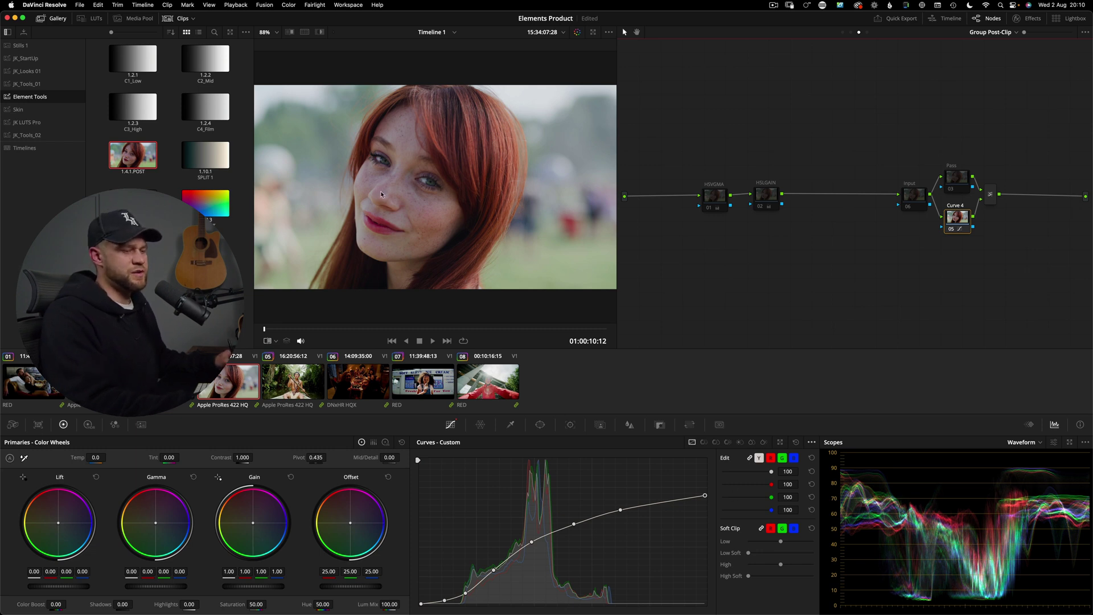
# Step: Wipe the grabbed still across the woman's face to compare the full look with Curve 4 alone
pyautogui.press('super+w')
pyautogui.moveTo(292, 182); pyautogui.dragTo(342, 198)
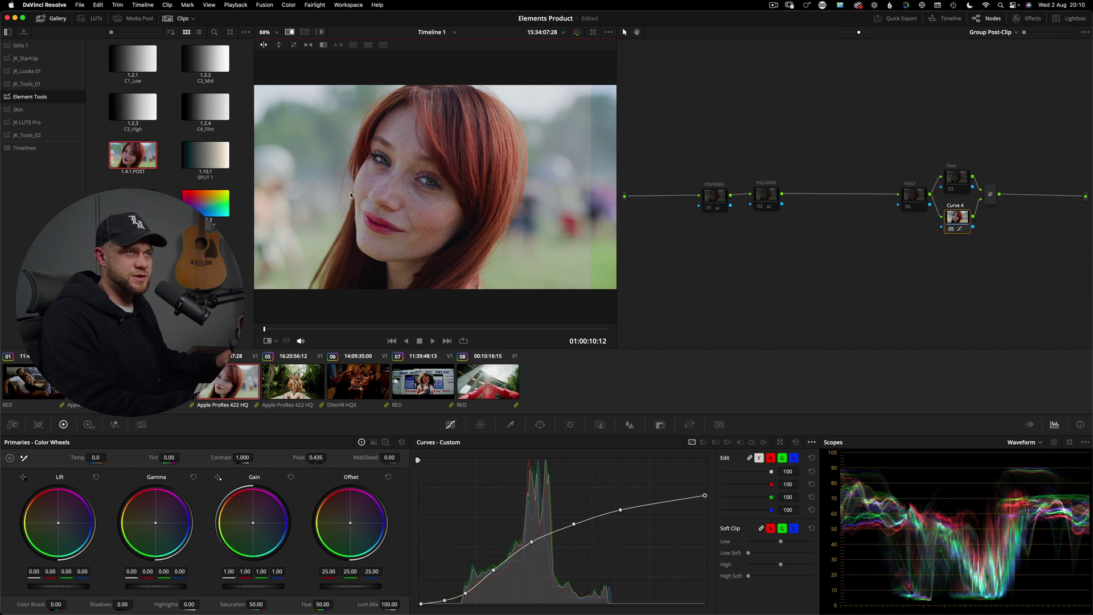
pyautogui.moveTo(350, 196); pyautogui.dragTo(415, 202)
pyautogui.moveTo(344, 213); pyautogui.dragTo(546, 223)
pyautogui.press('super+w')
pyautogui.press('super+w')
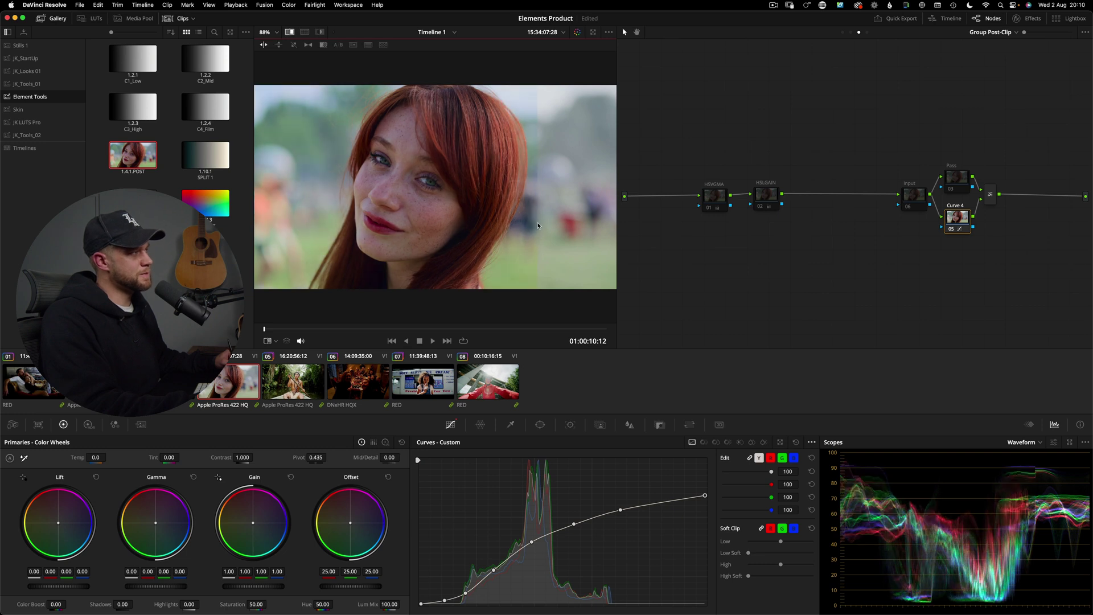
pyautogui.moveTo(466, 231); pyautogui.dragTo(389, 240)
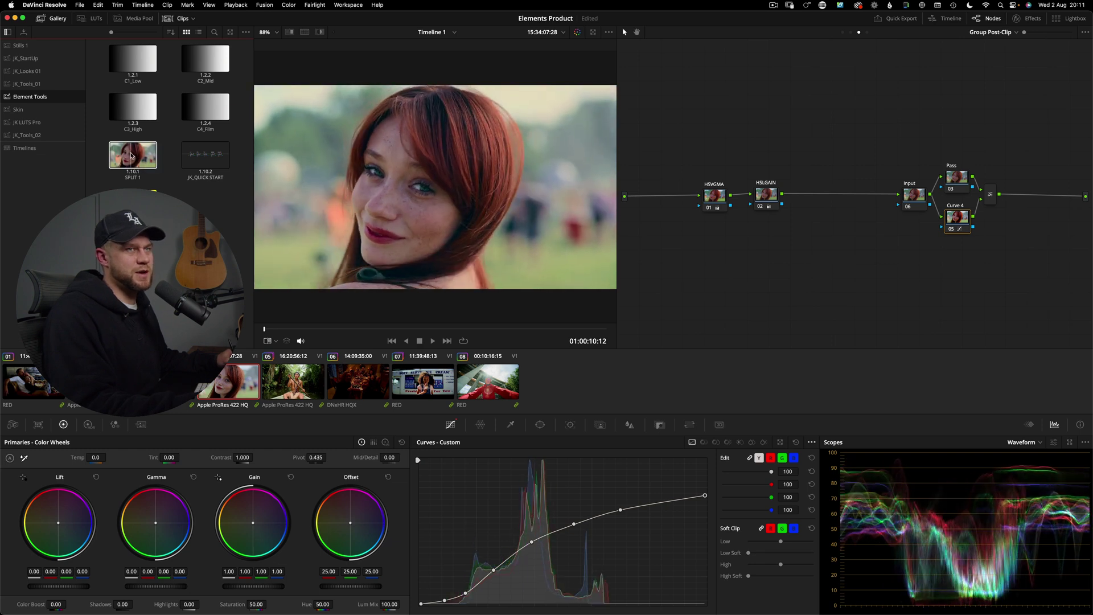
# Step: Add a serial node after HSLGAIN, and move the saturation nodes and the decomposed curve nodes apart to make room around it
pyautogui.click(771, 197)
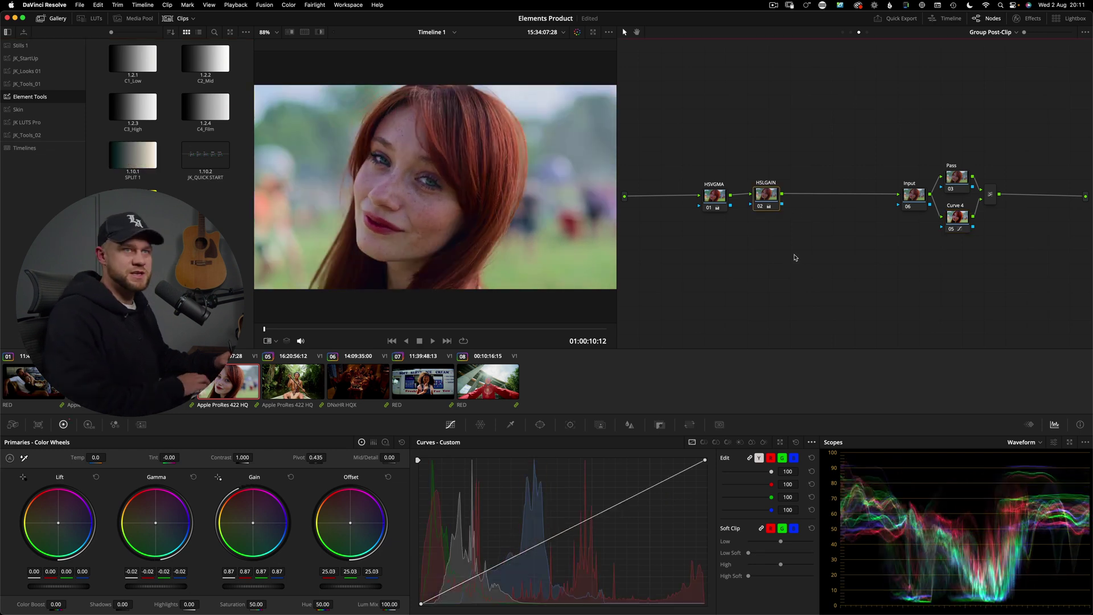
pyautogui.hotkey('alt', 's')
pyautogui.moveTo(808, 199); pyautogui.dragTo(840, 200)
pyautogui.moveTo(770, 169); pyautogui.dragTo(655, 232)
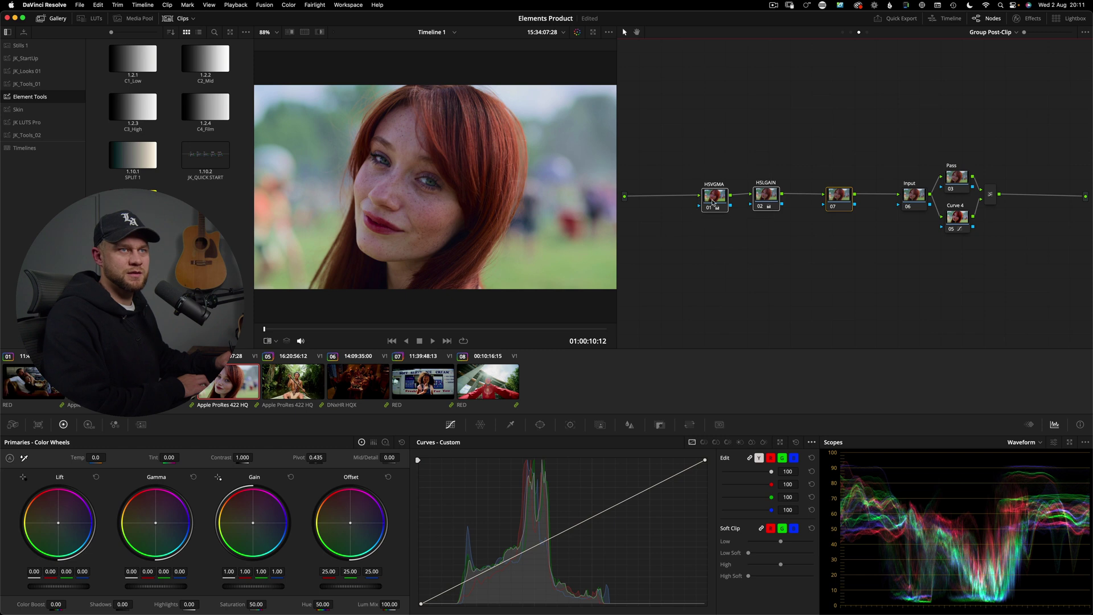
pyautogui.moveTo(711, 199); pyautogui.dragTo(668, 202)
pyautogui.moveTo(893, 148); pyautogui.dragTo(1018, 236)
pyautogui.moveTo(914, 197); pyautogui.dragTo(965, 199)
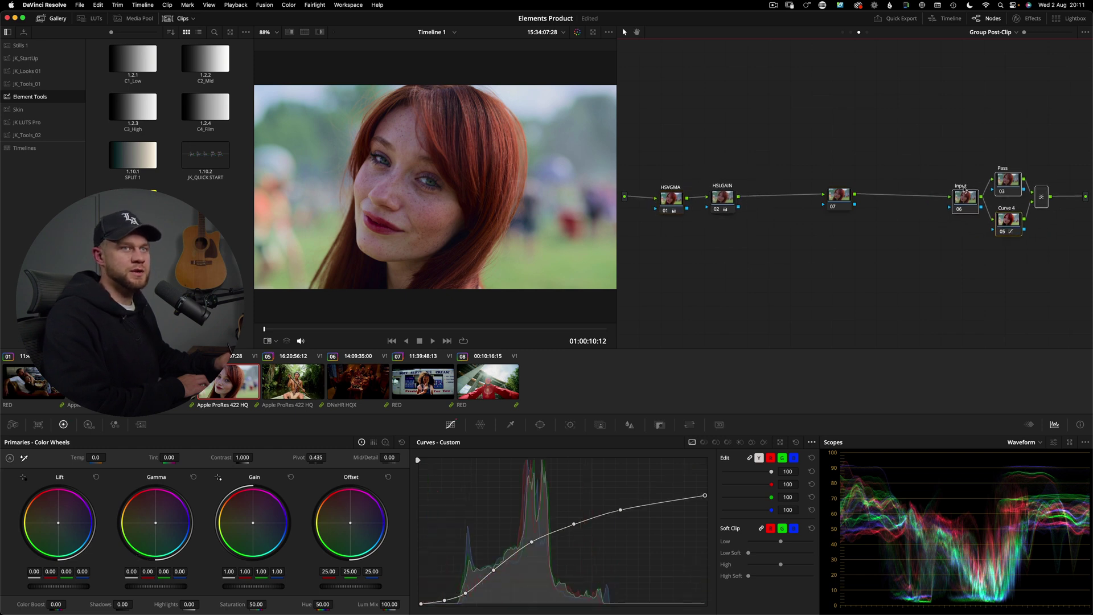
# Step: Apply the SPLIT 1 still's grade to the new node, and compare the woman's image with it disabled and enabled
pyautogui.click(830, 203)
pyautogui.moveTo(133, 154); pyautogui.dragTo(831, 200)
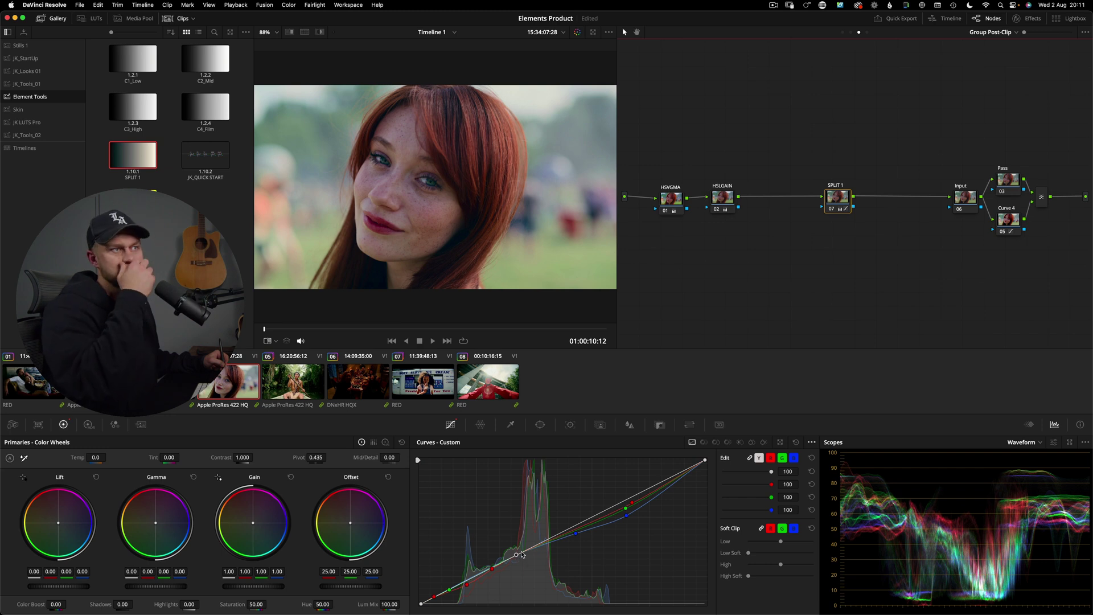
pyautogui.moveTo(839, 195); pyautogui.dragTo(841, 194)
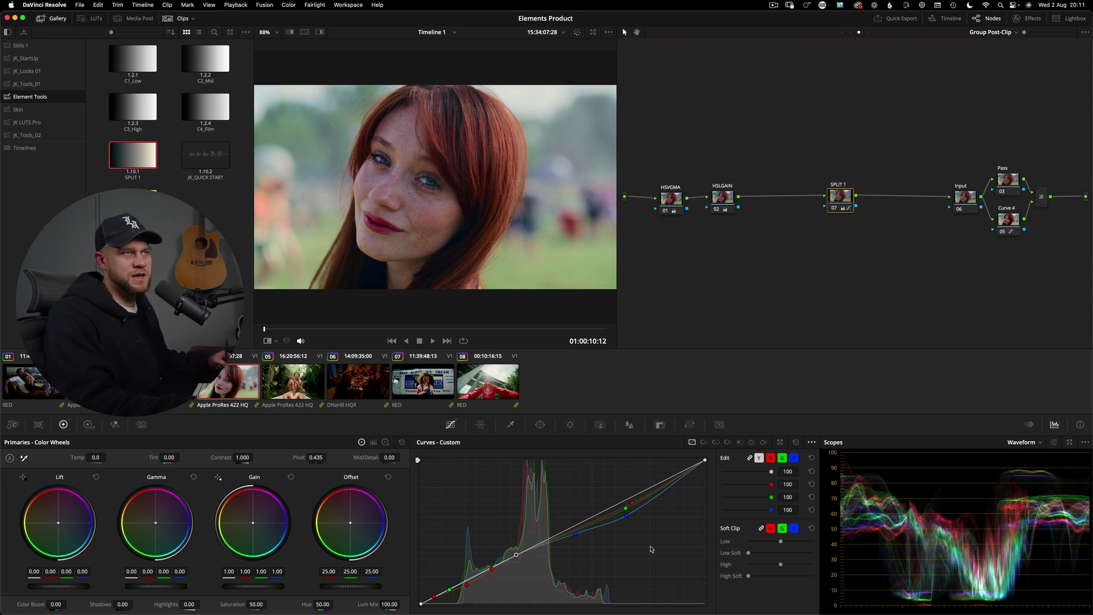
pyautogui.press('super+d')
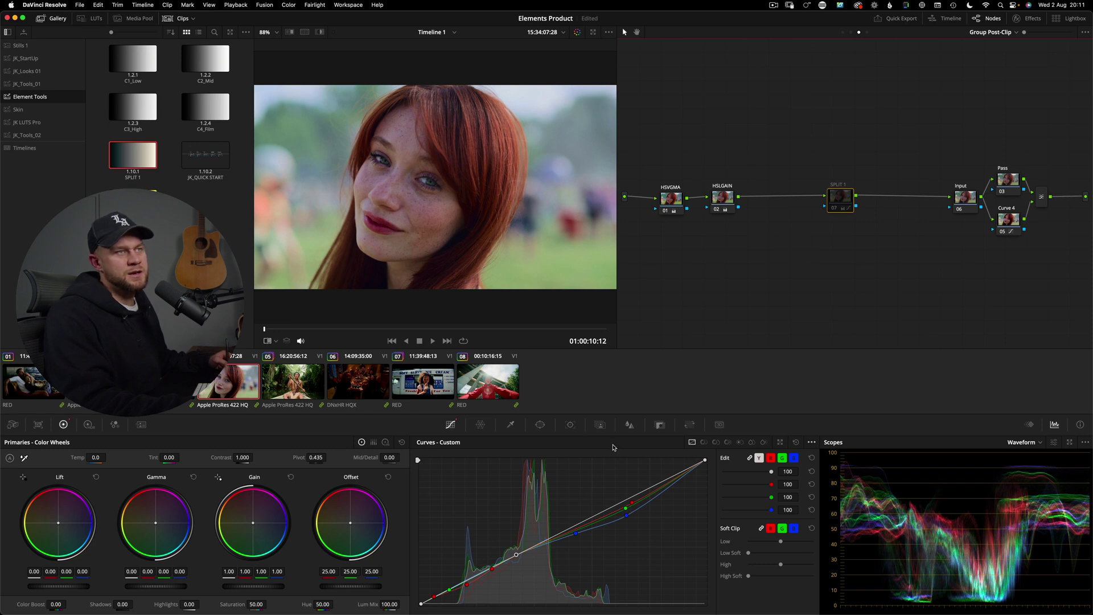
pyautogui.press('super+d')
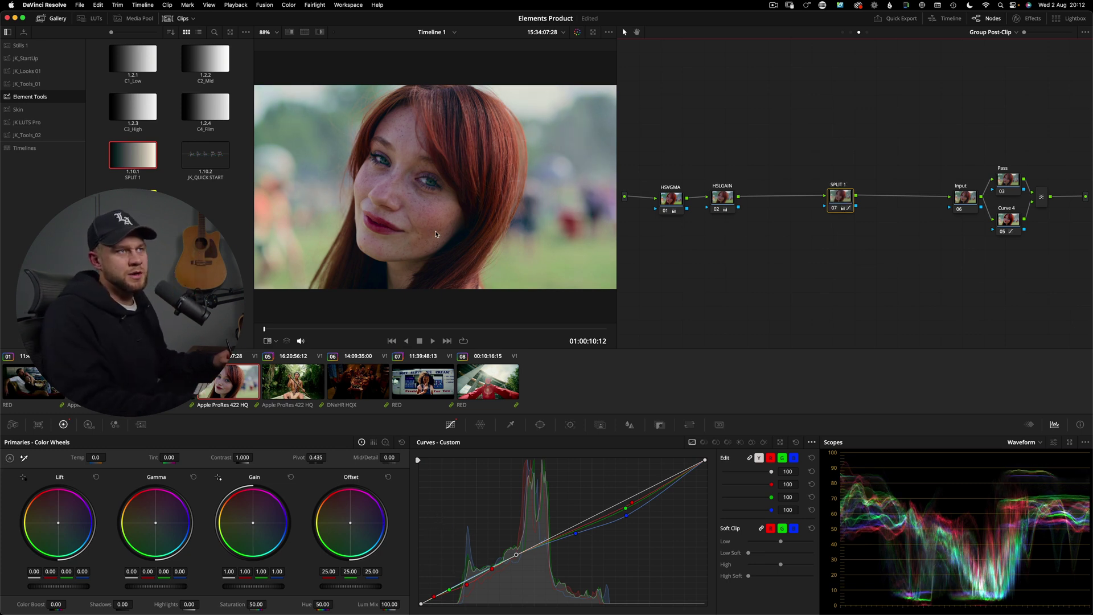
# Step: Compare the jungle canoe clip with the SPLIT 1 node disabled and enabled
pyautogui.click(300, 388)
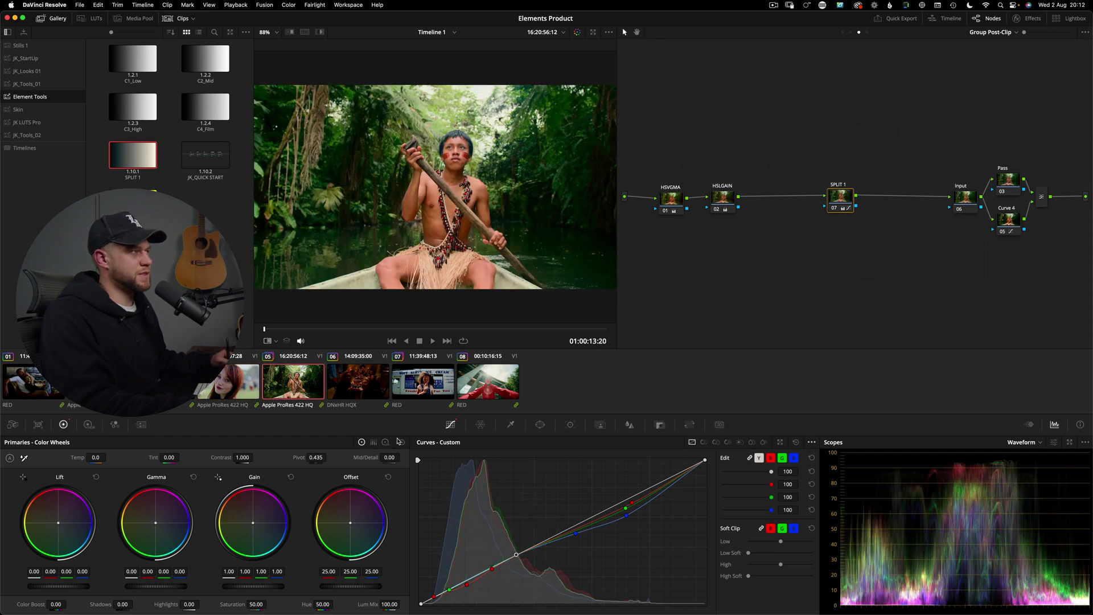
pyautogui.hotkey('ctrl', 'd')
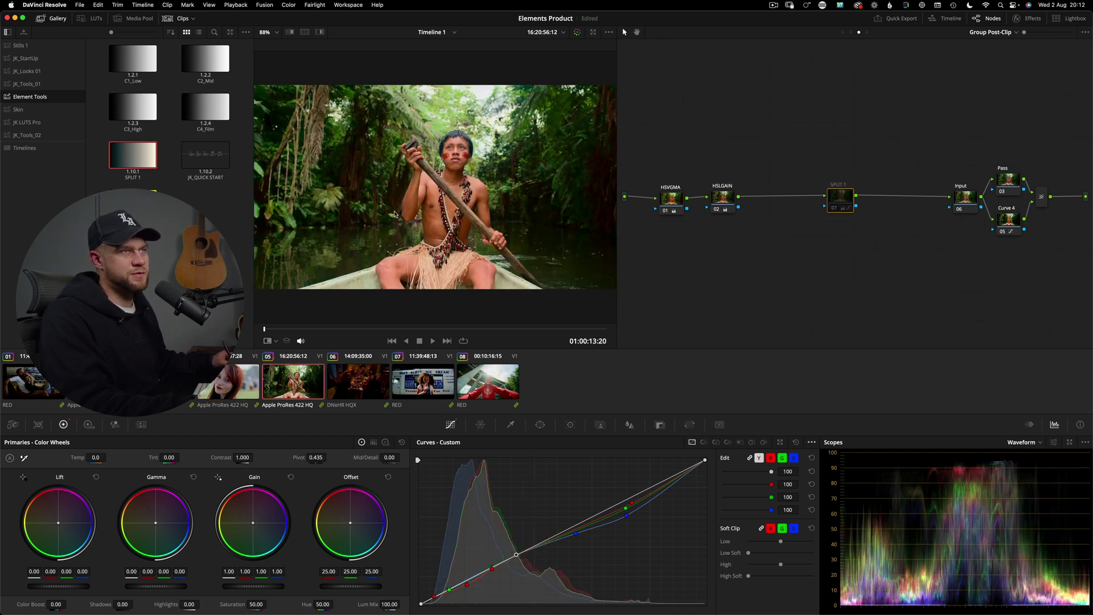
pyautogui.hotkey('alt', 'f')
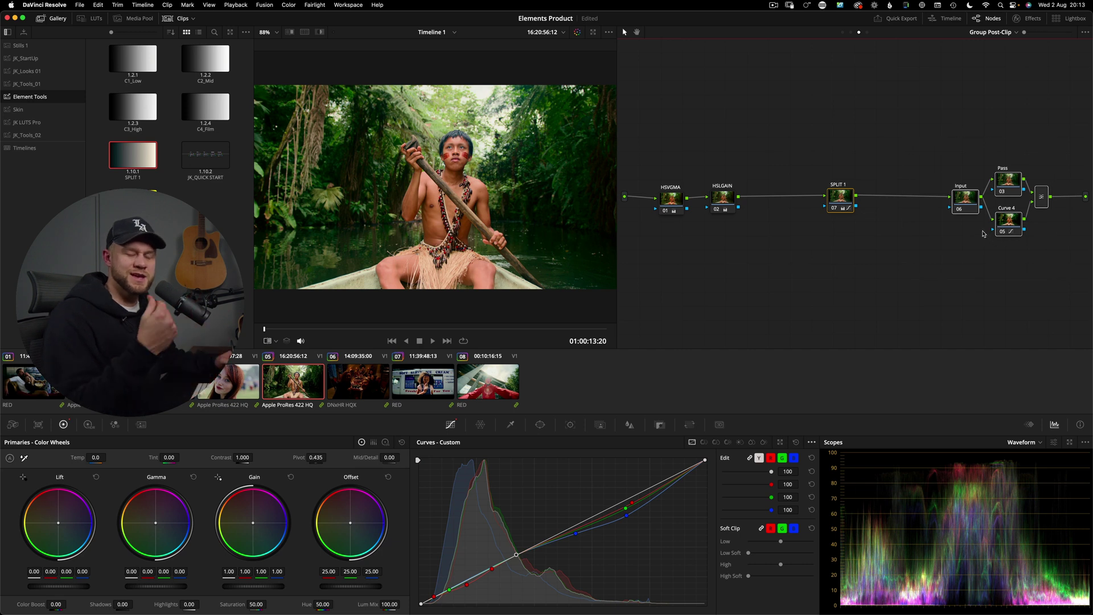
# Step: Shift HSVGMA and HSLGAIN together slightly toward SPLIT 1, and select the SPLIT 1 node
pyautogui.click(975, 263)
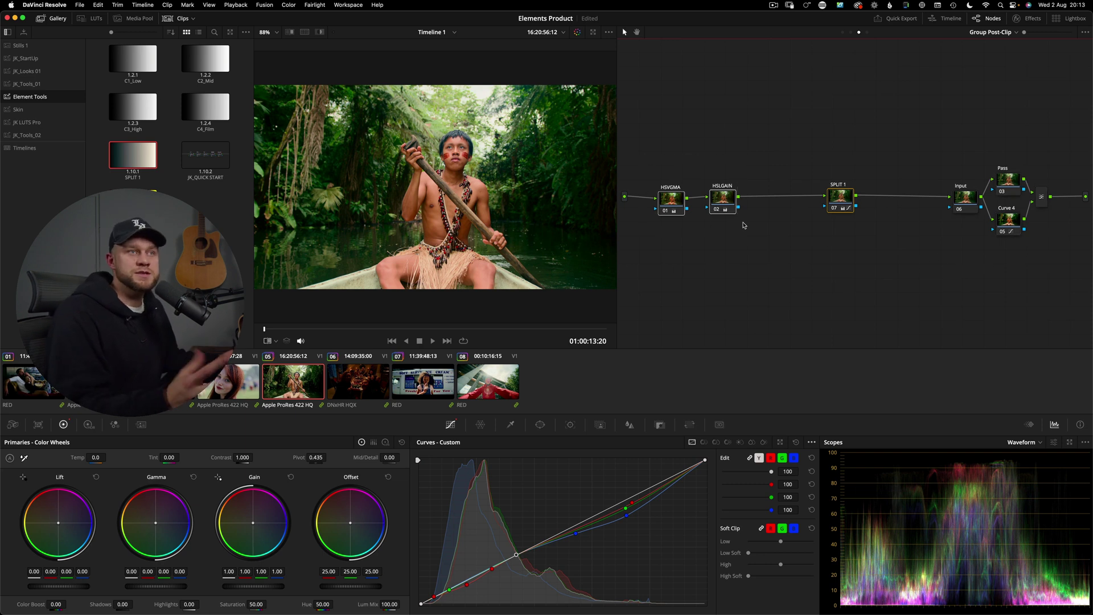
pyautogui.moveTo(730, 195); pyautogui.dragTo(737, 196)
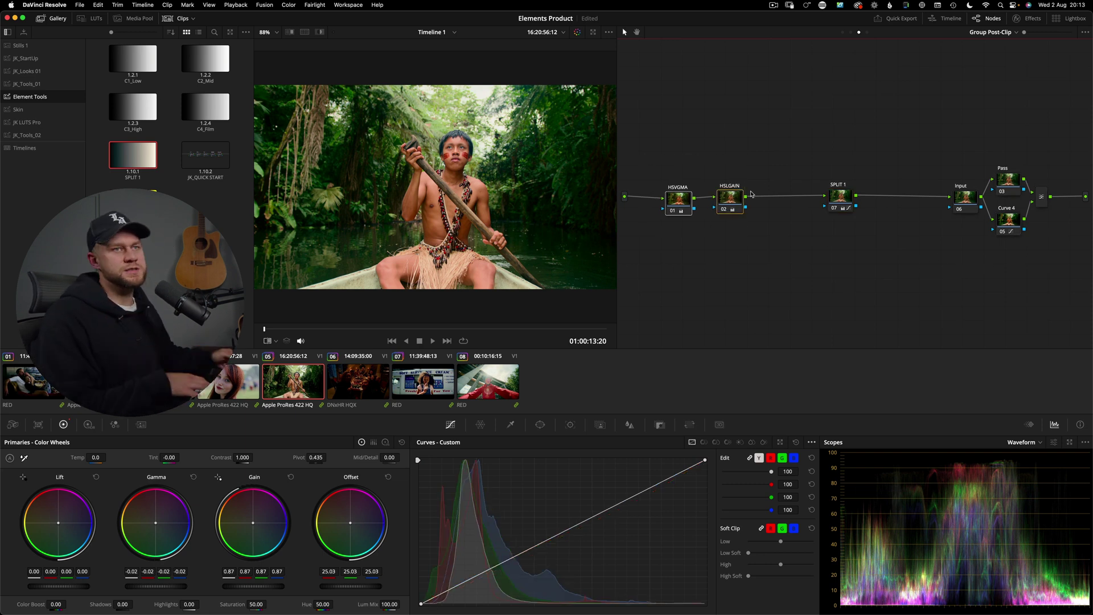
pyautogui.moveTo(802, 153); pyautogui.dragTo(882, 239)
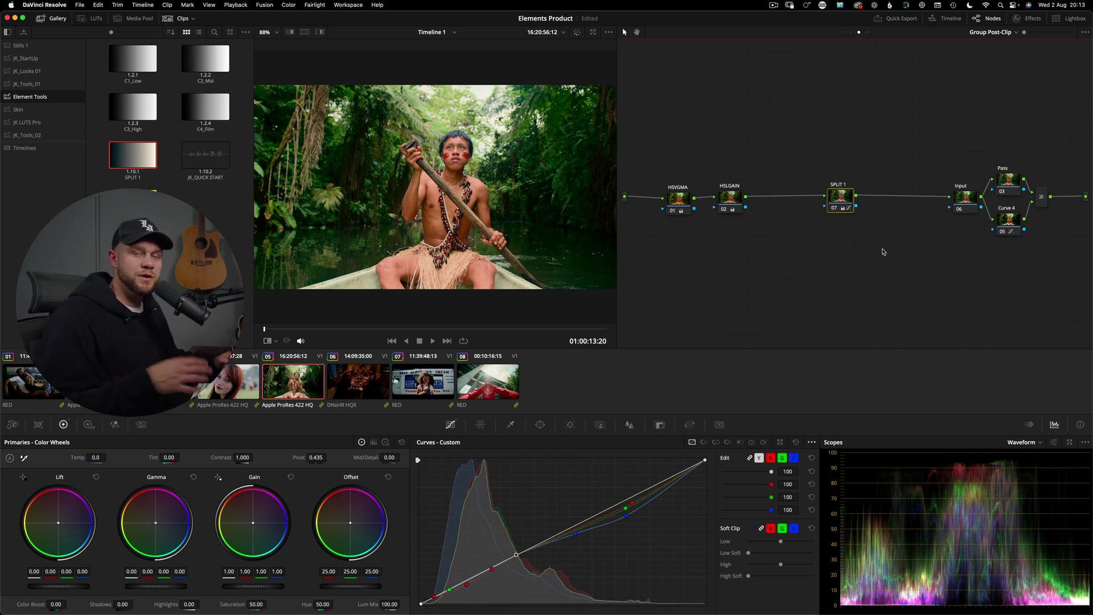
# Step: Try lifting the black point and lower shadow points of the Curve 4 node's custom curve, and nudge the node slightly down
pyautogui.click(1012, 222)
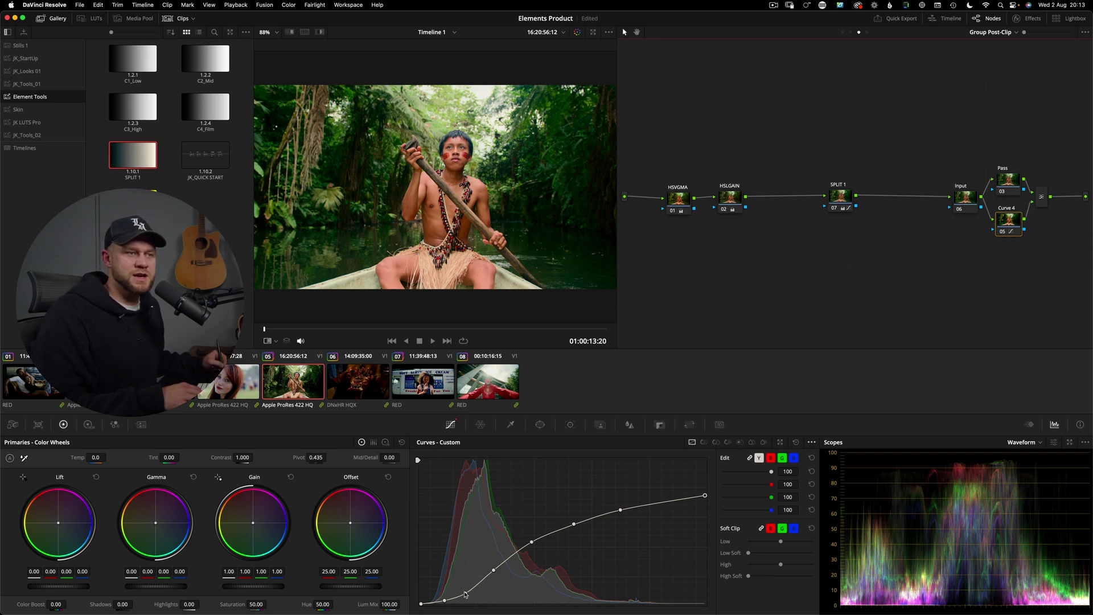
pyautogui.moveTo(465, 594)
pyautogui.mouseDown()
pyautogui.moveTo(472, 585)
pyautogui.moveTo(445, 597)
pyautogui.mouseUp()
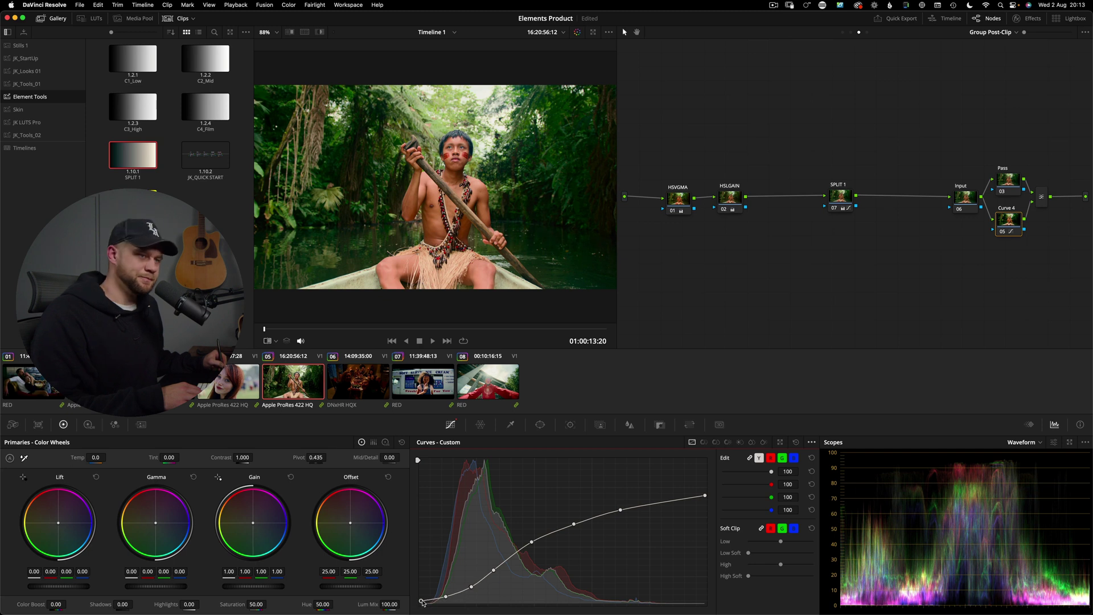
pyautogui.moveTo(444, 598); pyautogui.dragTo(421, 596)
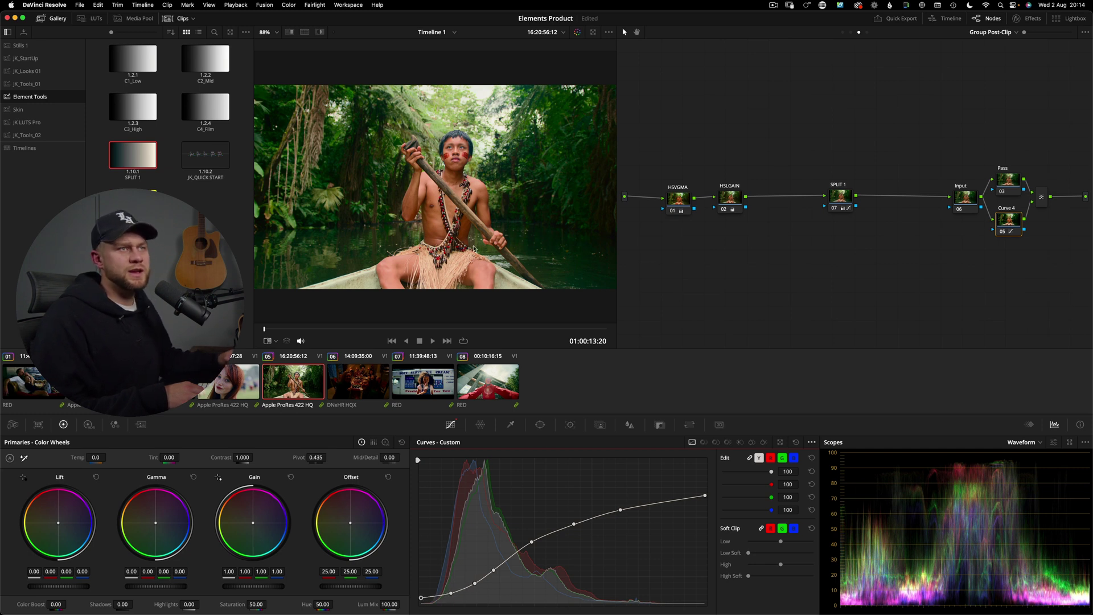
pyautogui.moveTo(1011, 212); pyautogui.dragTo(1011, 216)
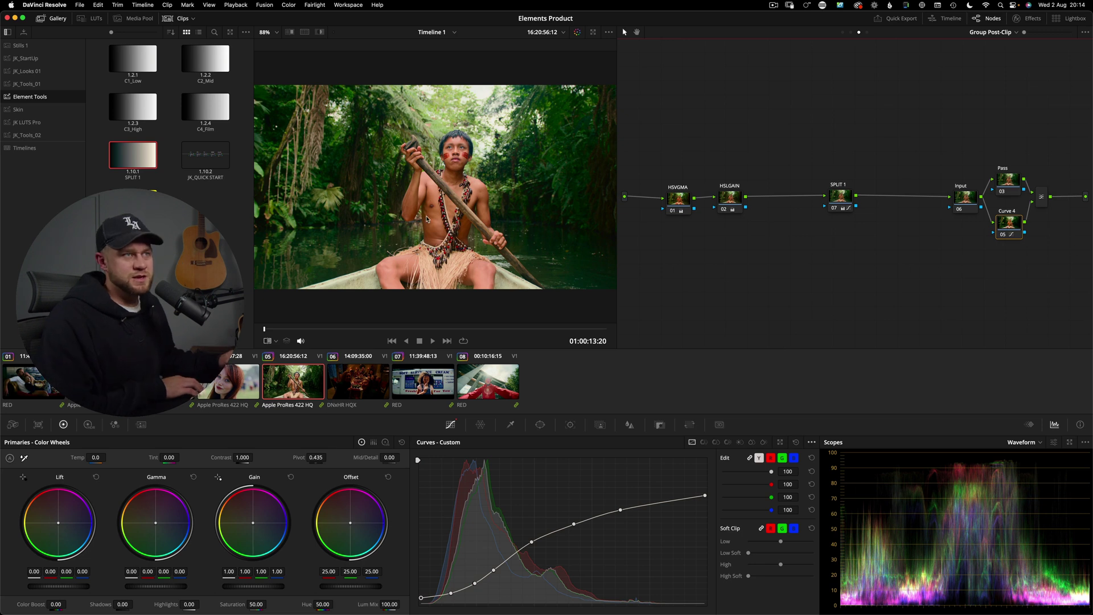
# Step: Compare the canoe image with and without the Curve 4 shadow lift, leaving the curve edit undone
pyautogui.press('super+z')
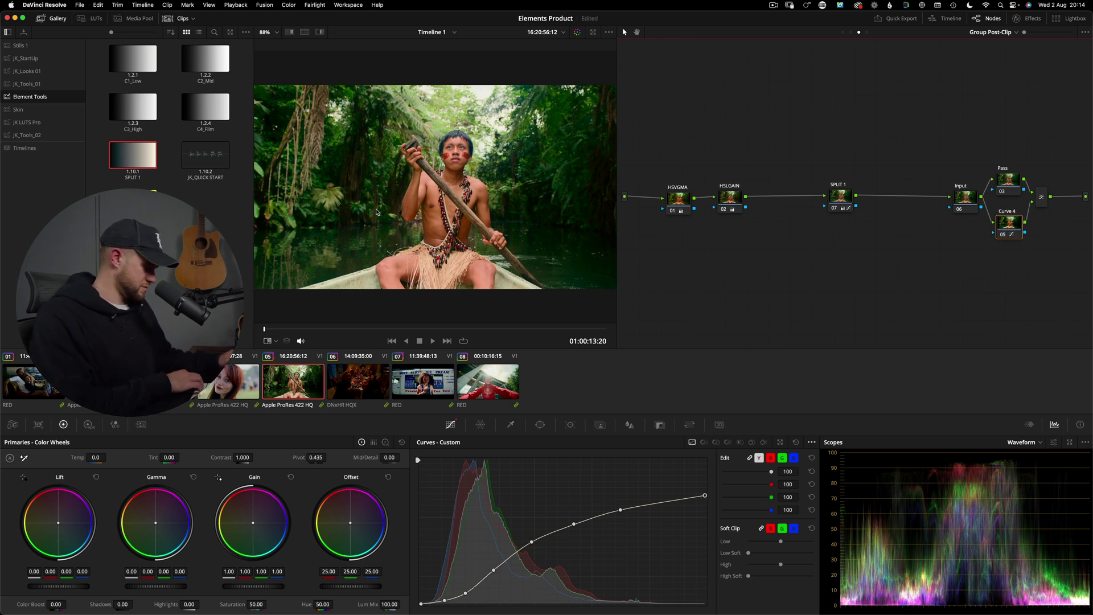
pyautogui.press('super+shift+z')
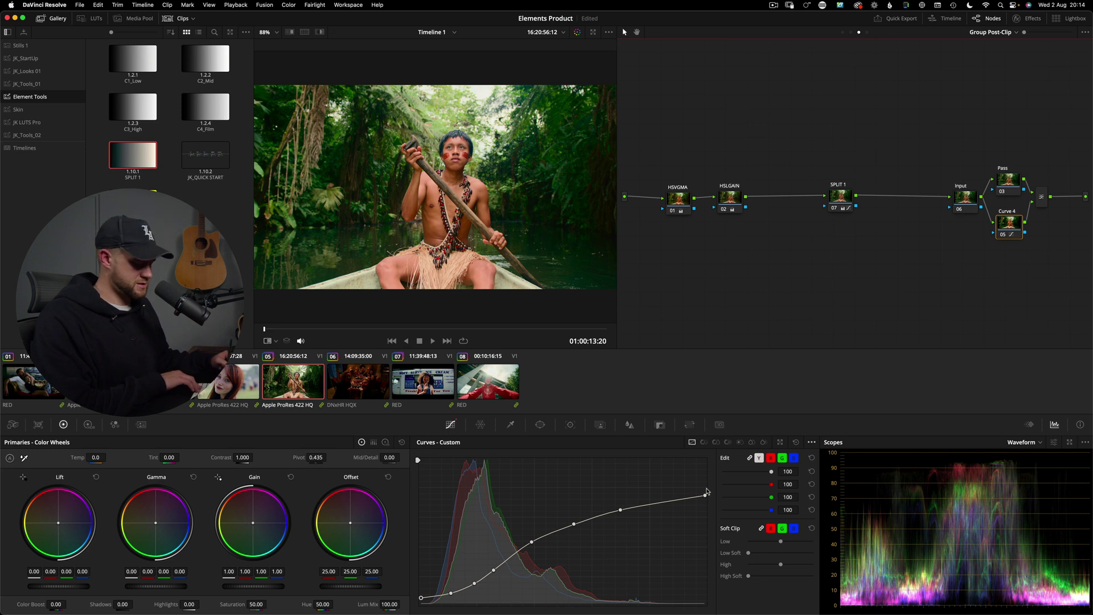
pyautogui.press('super+z')
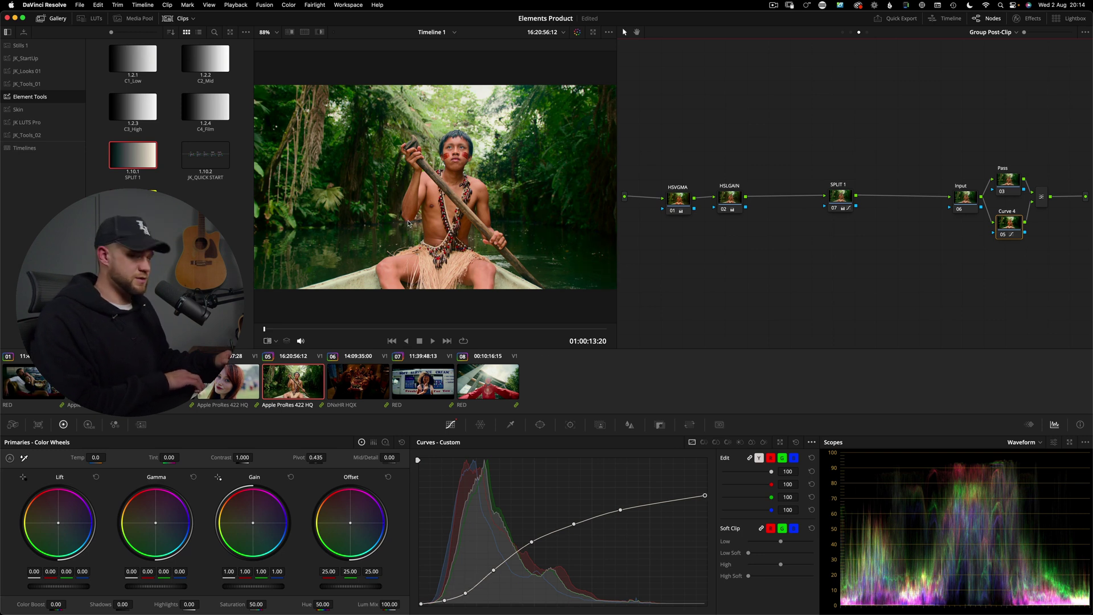
pyautogui.press('super+shift+z')
pyautogui.press('super+z')
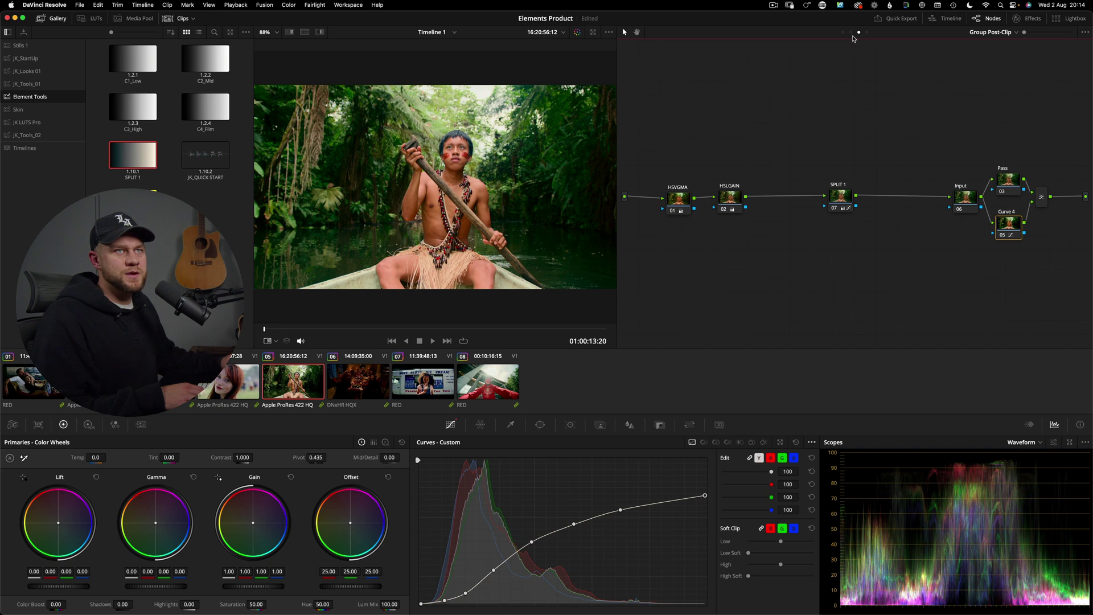
# Step: Switch to the clip-level node graph, apply the JK_QUICK START still to the canoe clip, and select the EXP node
pyautogui.click(851, 33)
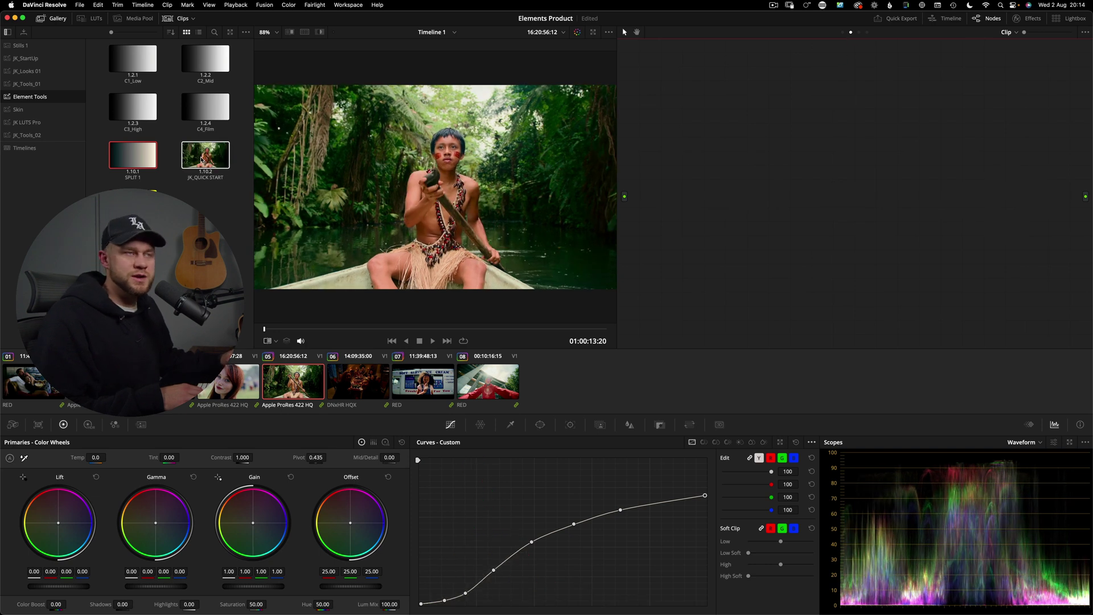
pyautogui.moveTo(206, 161); pyautogui.dragTo(821, 199)
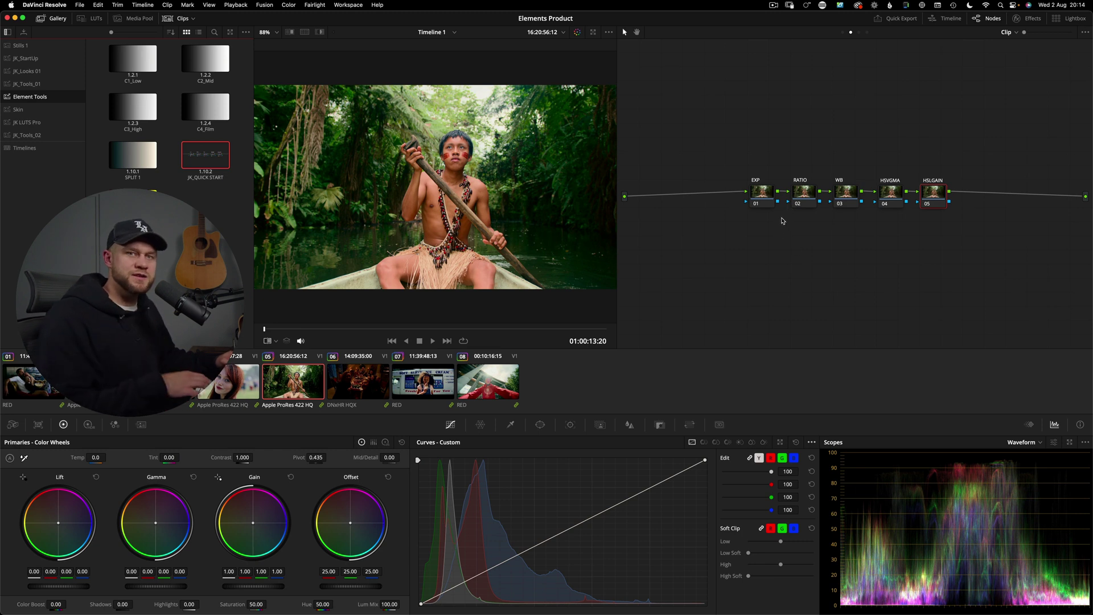
pyautogui.click(748, 187)
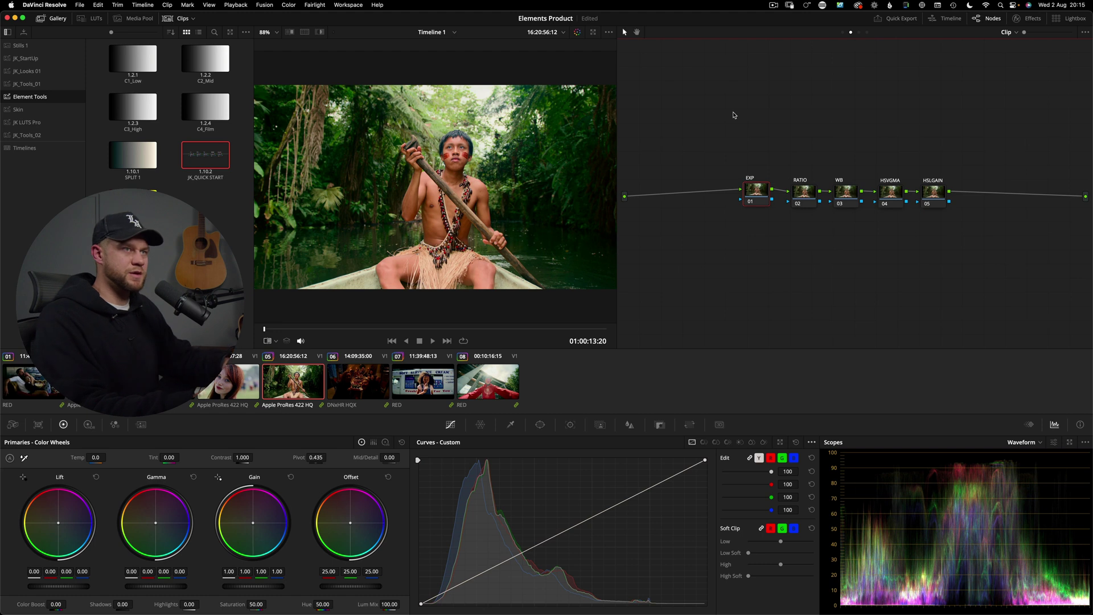
# Step: Examine the clip-level nodes and images of the preceding clips back to the first one, and return to the canoe clip
pyautogui.press('Up')
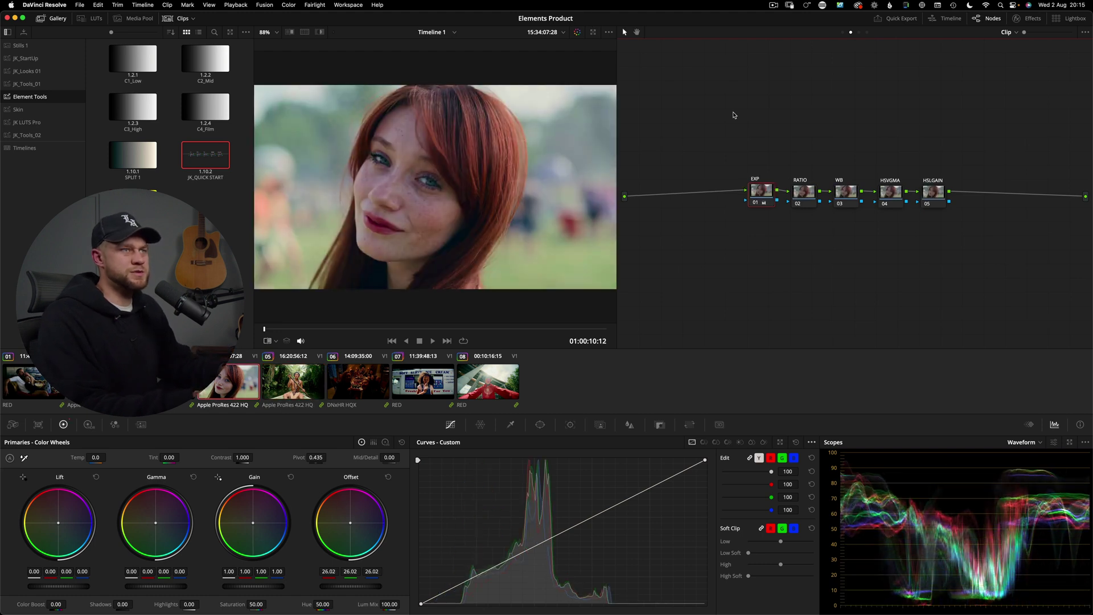
pyautogui.press('Up')
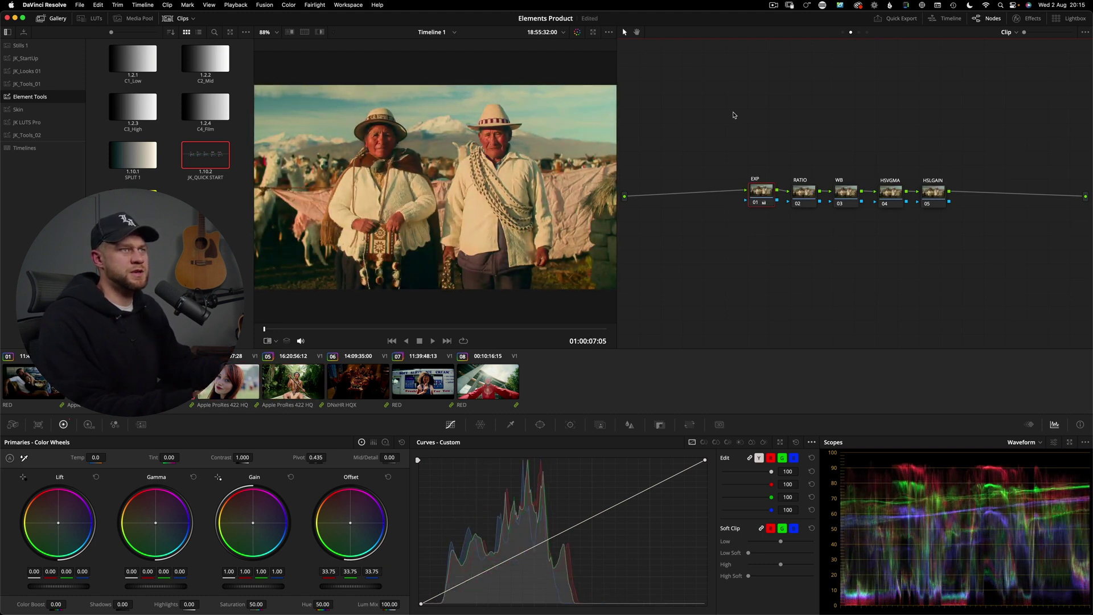
pyautogui.press('Up')
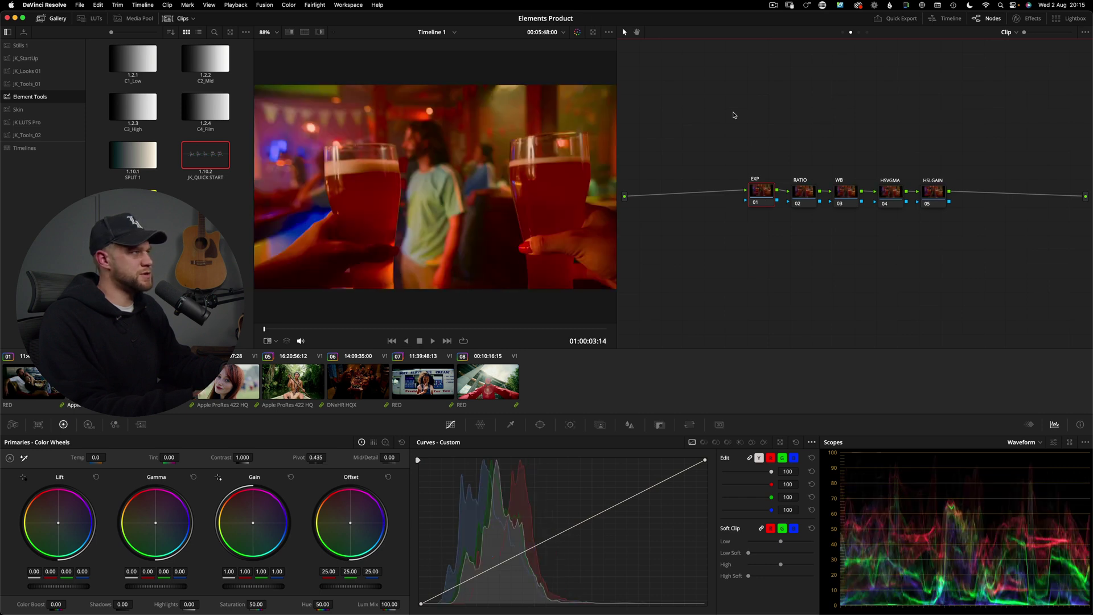
pyautogui.press('Up')
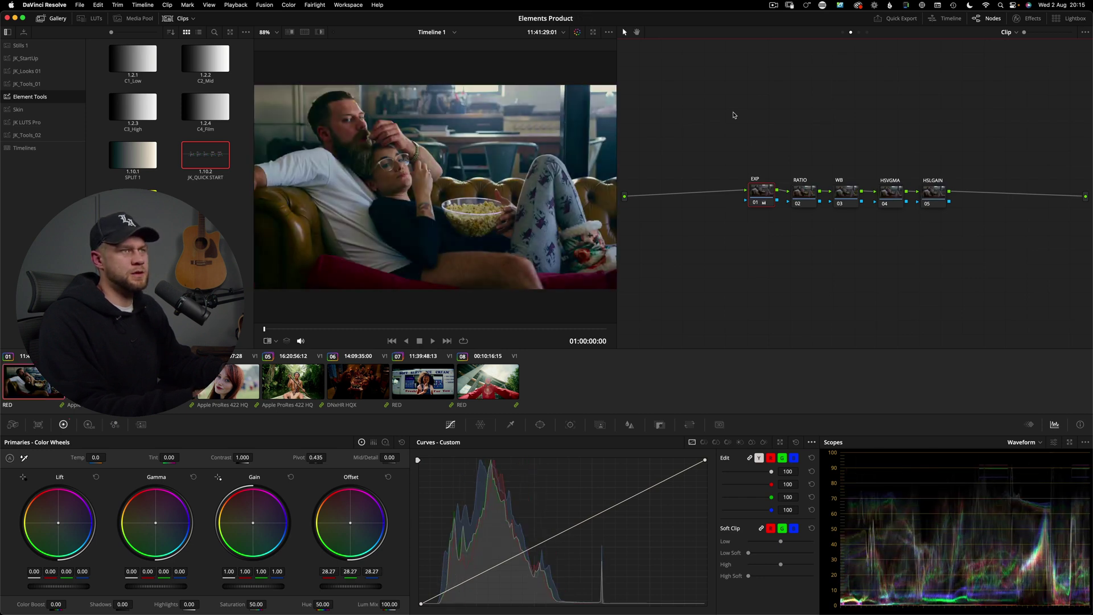
pyautogui.press('Down')
pyautogui.press('Down')
pyautogui.press('Down')
pyautogui.press('Down')
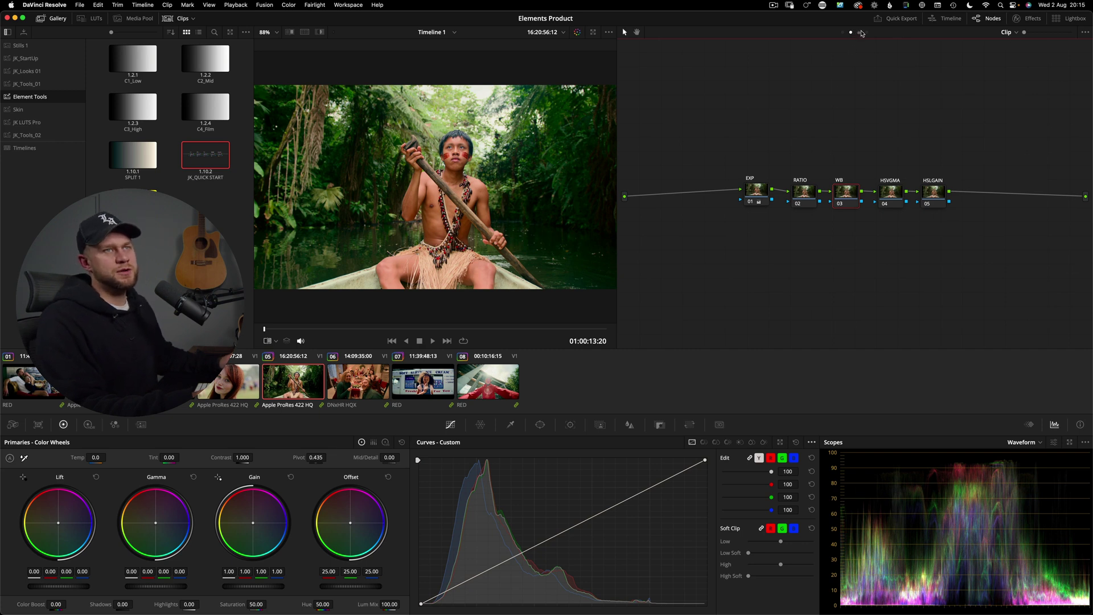
# Step: Switch to the Group Post-Clip graph, shift the decomposed curve nodes slightly toward SPLIT 1, and select HSVGMA and HSLGAIN
pyautogui.click(860, 32)
pyautogui.click(963, 199)
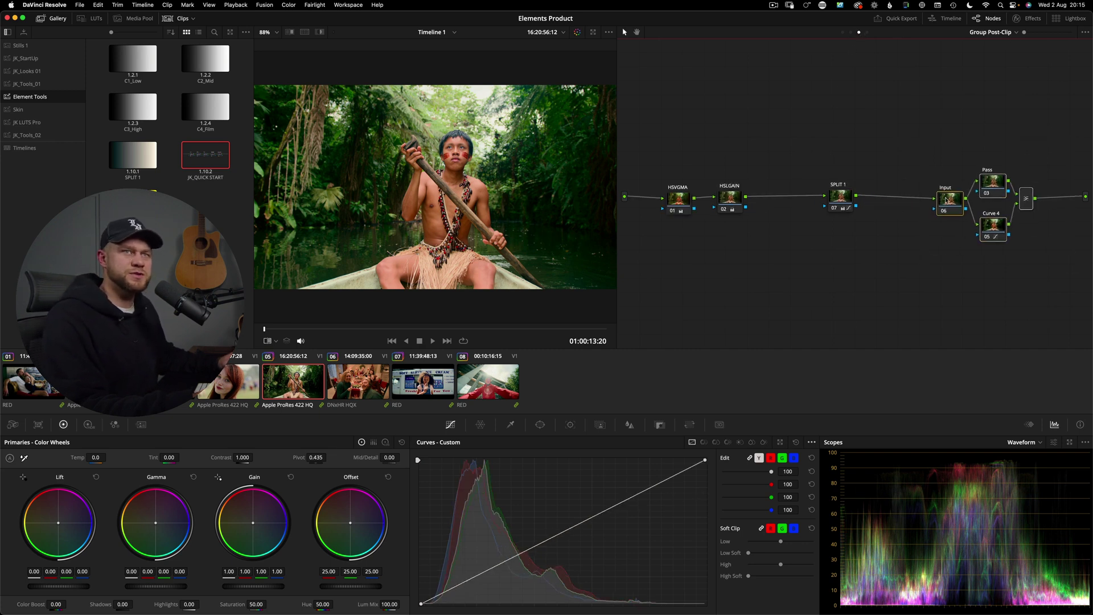
pyautogui.moveTo(653, 243); pyautogui.dragTo(652, 250)
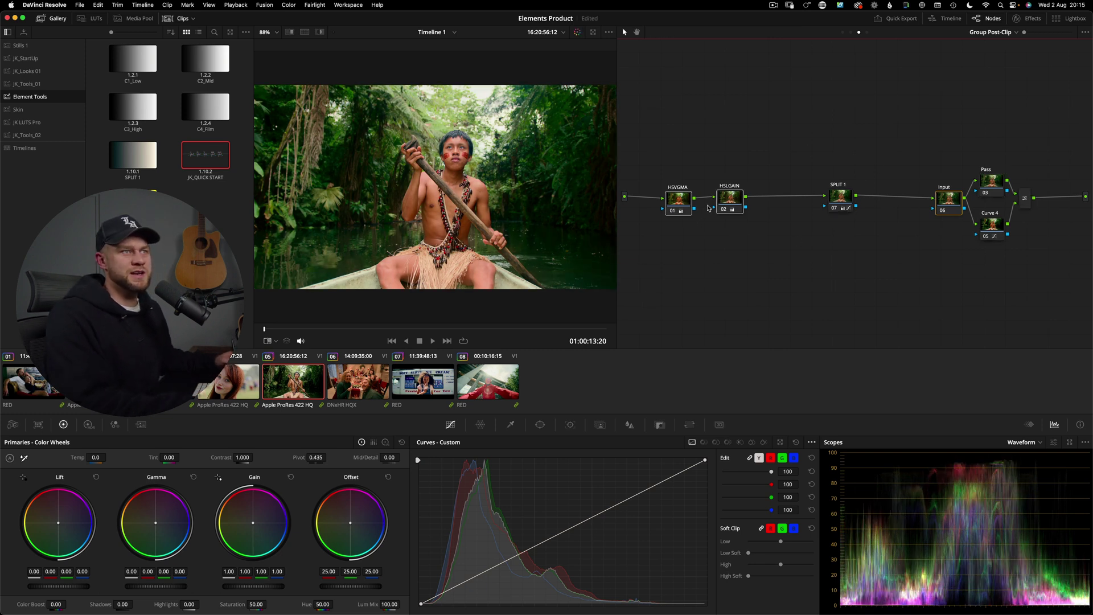
# Step: Enlarge the viewer to full screen and compare the red-haired woman and popcorn couple clips with all grades bypassed and enabled
pyautogui.hotkey('shift', 'f')
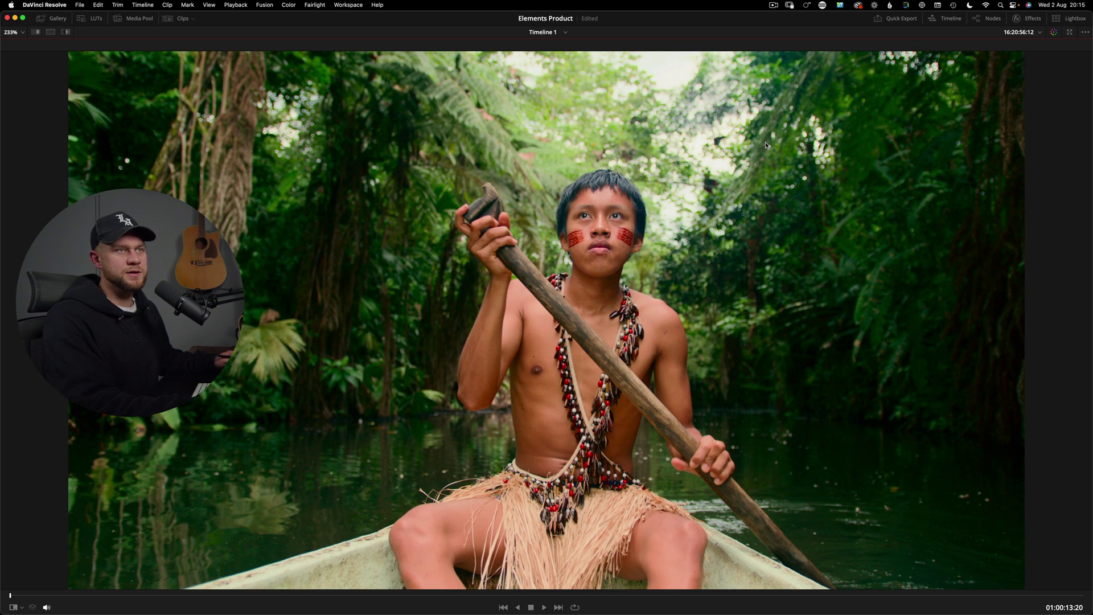
pyautogui.press('Up')
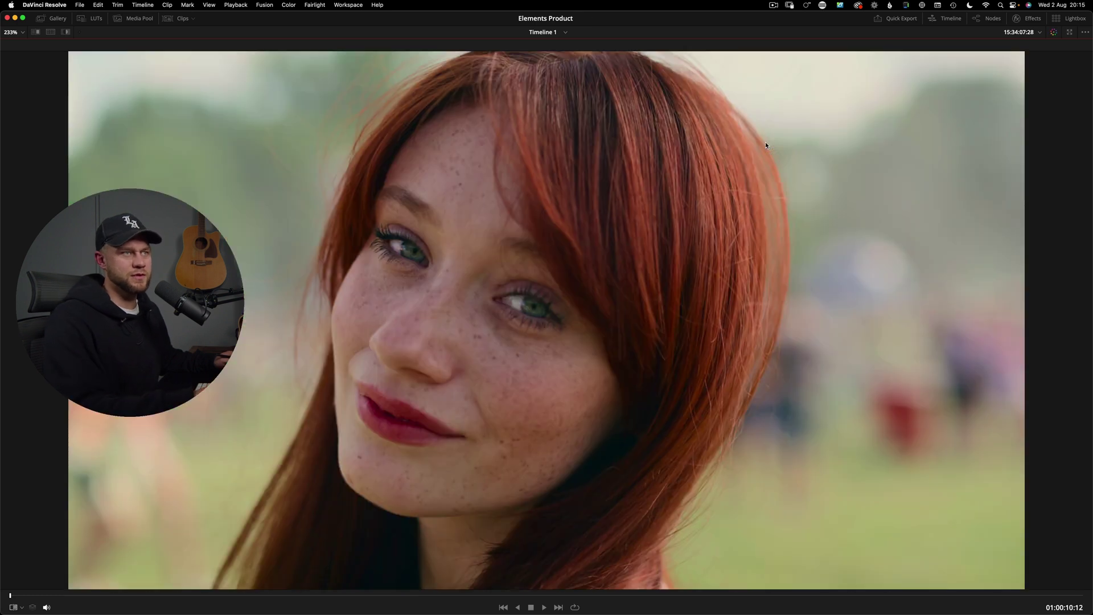
pyautogui.hotkey('shift', 'd')
pyautogui.hotkey('shift', 'd')
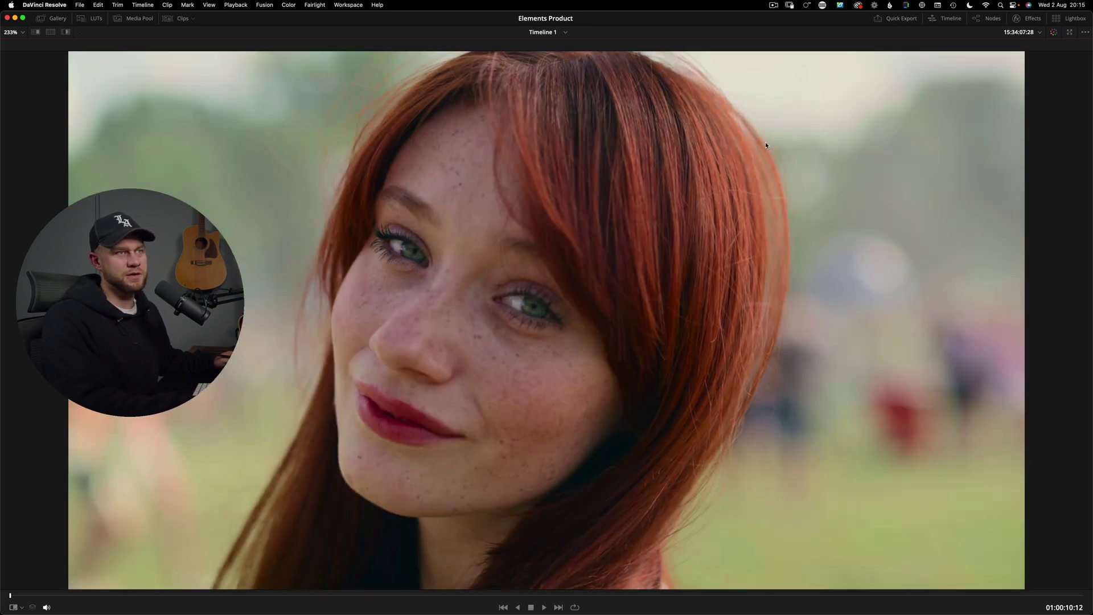
pyautogui.hotkey('shift', 'd')
pyautogui.hotkey('shift', 'd')
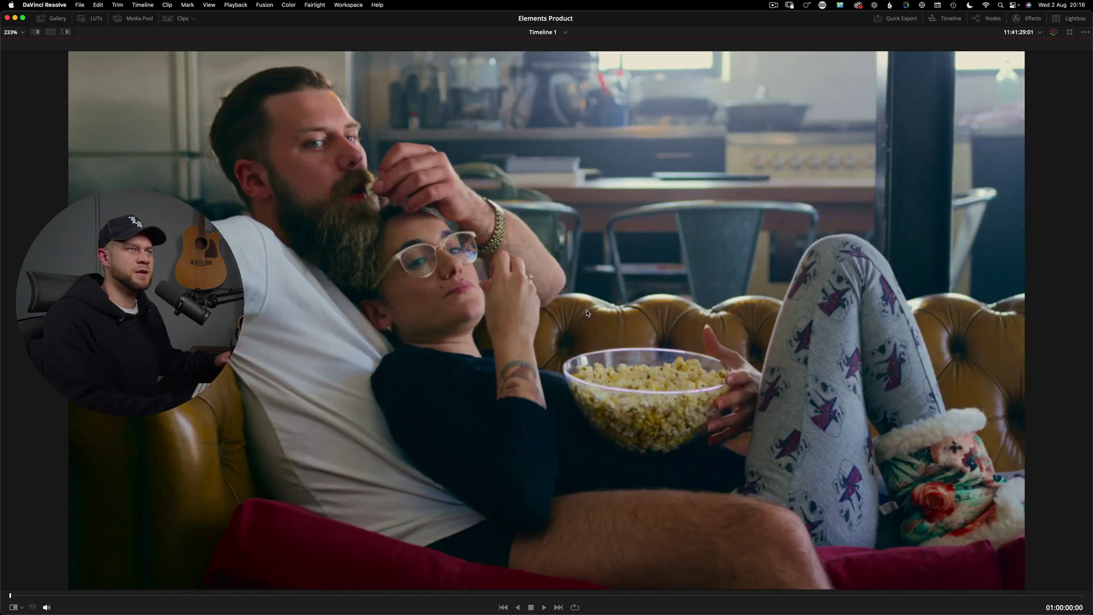
pyautogui.hotkey('shift', 'd')
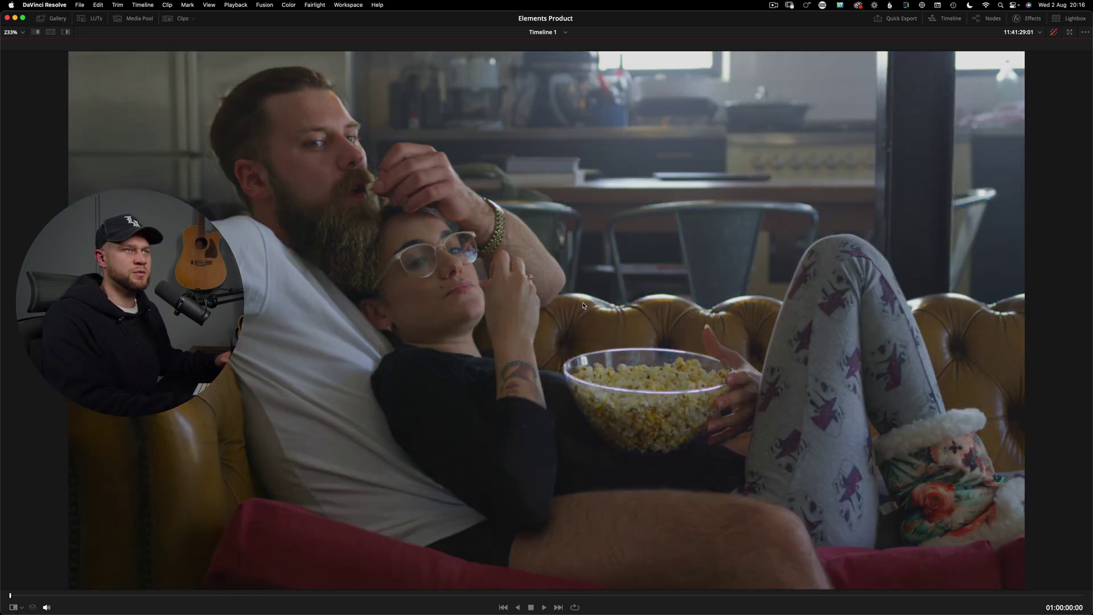
pyautogui.hotkey('shift', 'd')
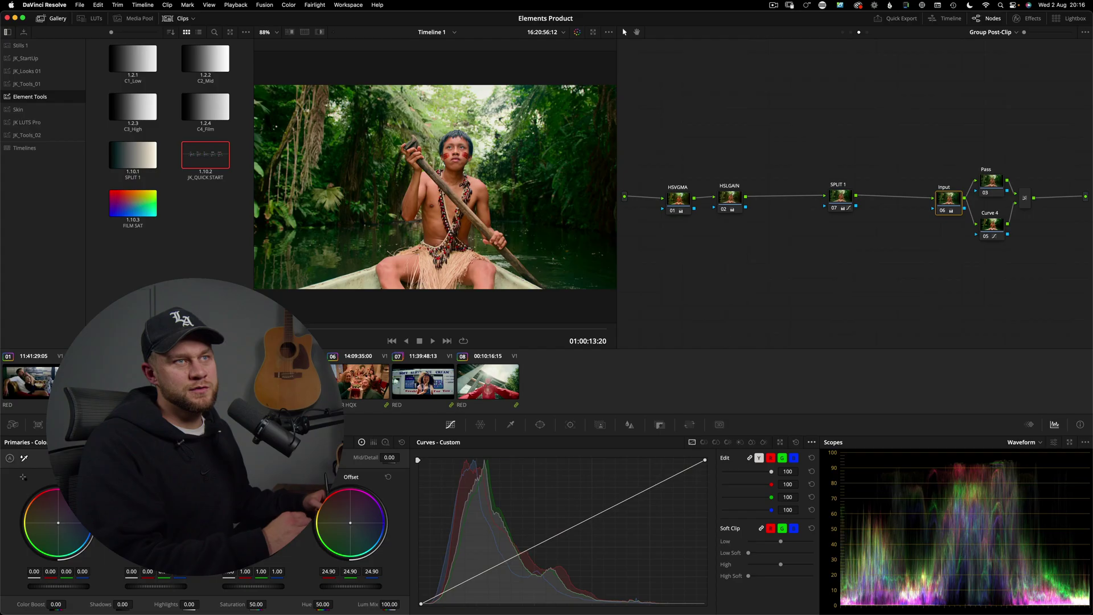
# Step: Review the saturation nodes in the Group Post-Clip graph and inspect the Curve 4 node's custom curve
pyautogui.moveTo(711, 193); pyautogui.dragTo(759, 217)
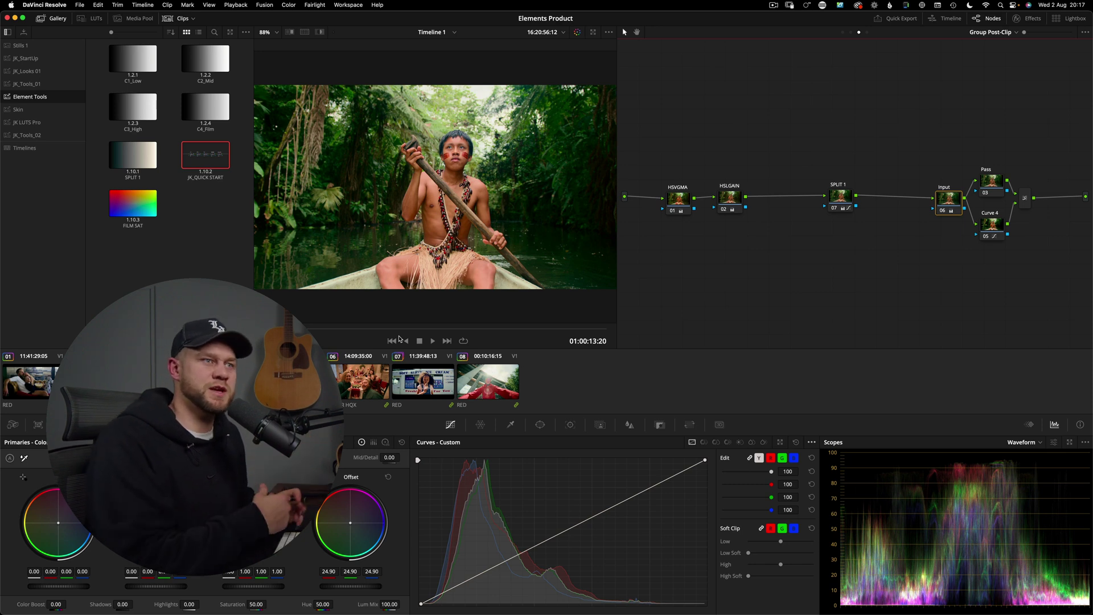
pyautogui.click(992, 225)
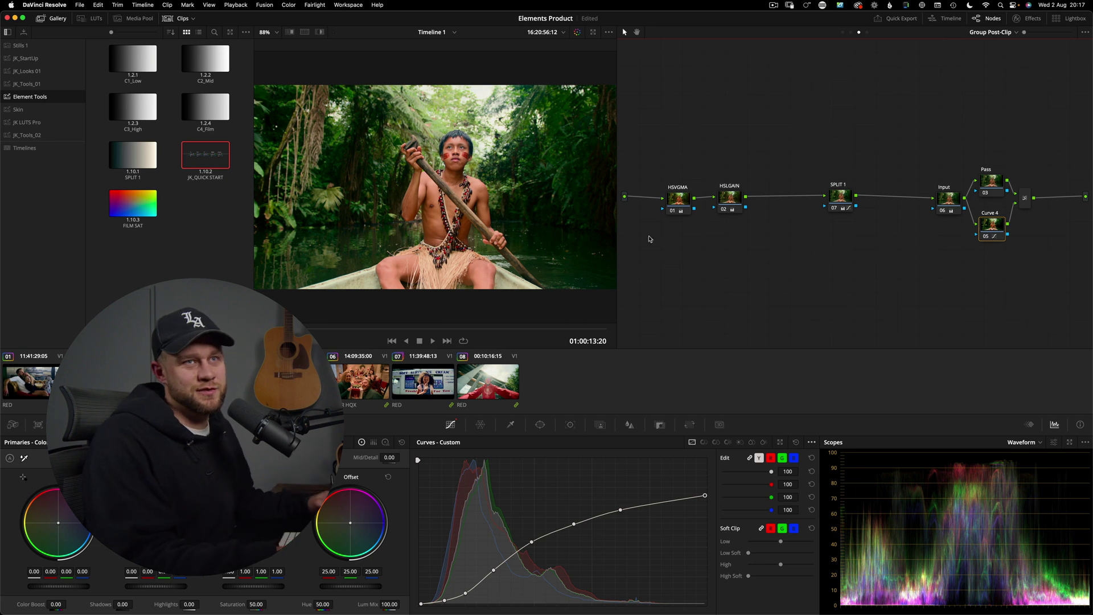
pyautogui.moveTo(897, 144); pyautogui.dragTo(933, 135)
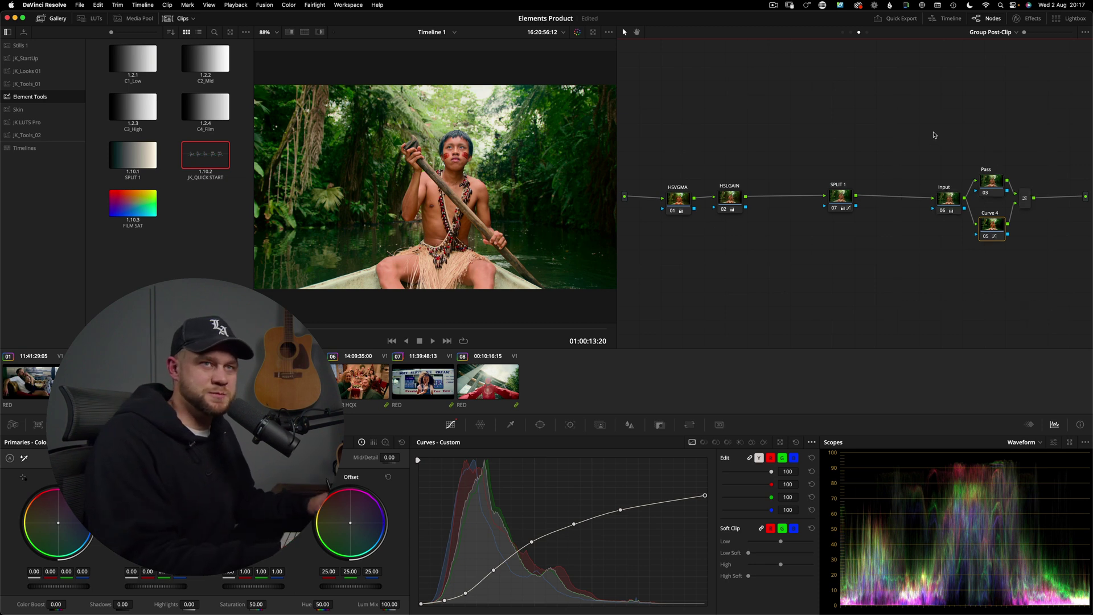